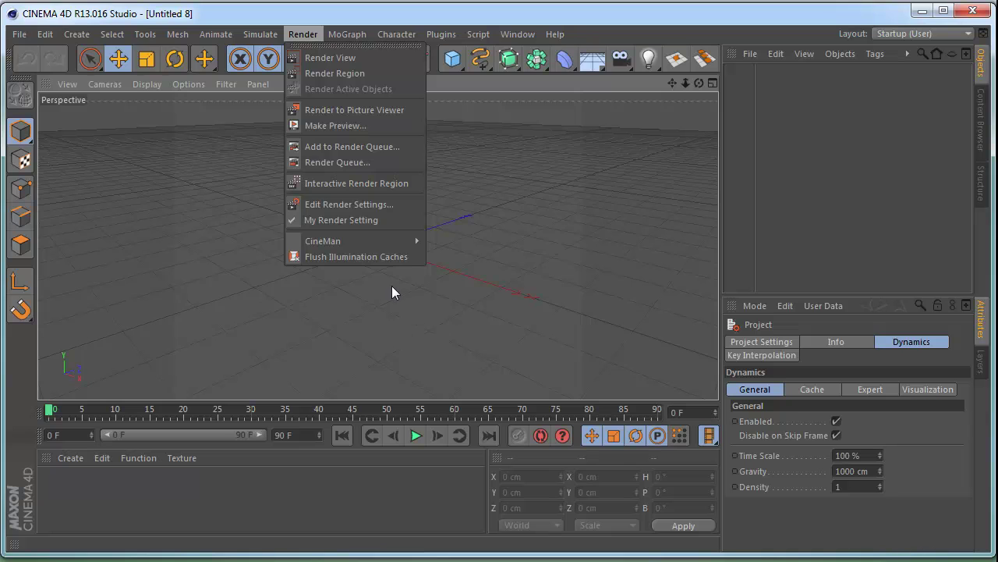
Step: Set the render output size to 1280 x 720 pixels in the render settings
left_click(364, 203)
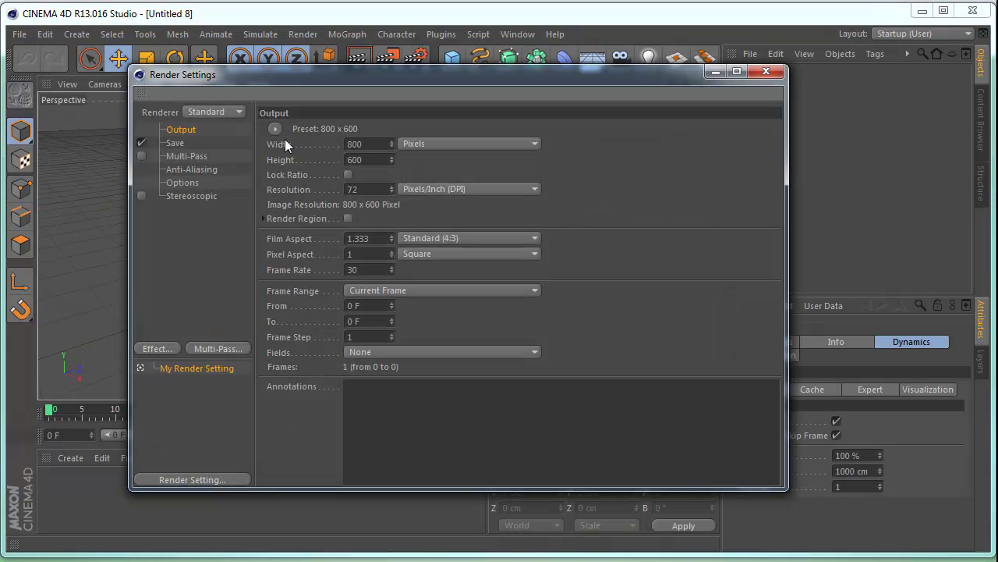
left_click(358, 143)
type("1280")
key("Tab")
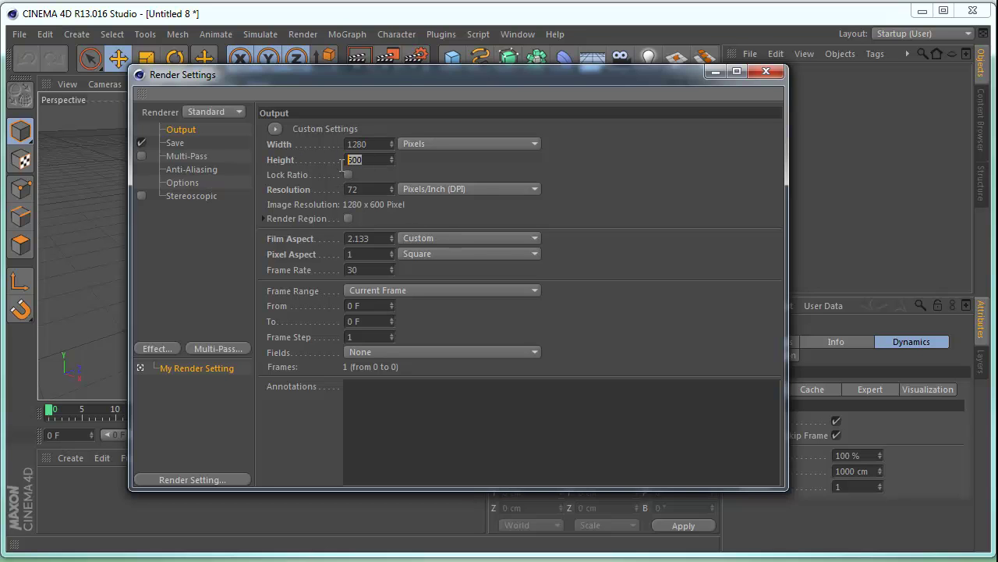
type("720")
left_click(630, 236)
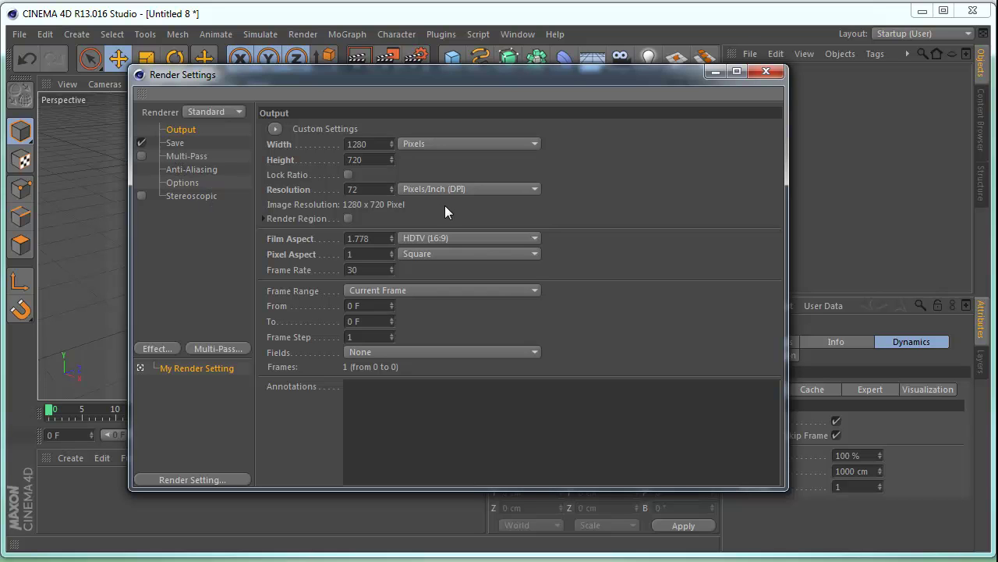
Step: Set the render save file to "tutorial transparecy" in the "cinema4d transparency tutorial" folder
left_click(177, 143)
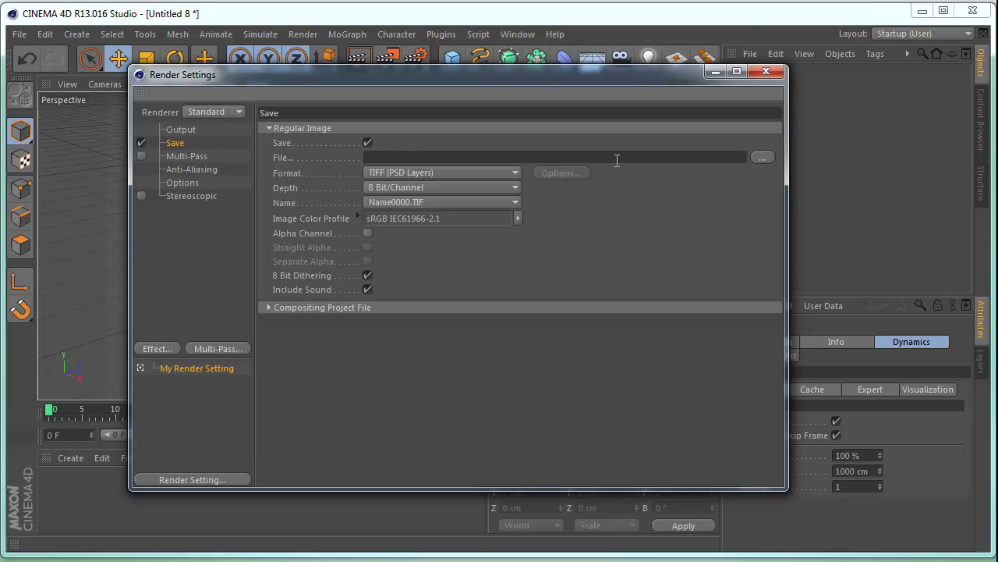
left_click(760, 159)
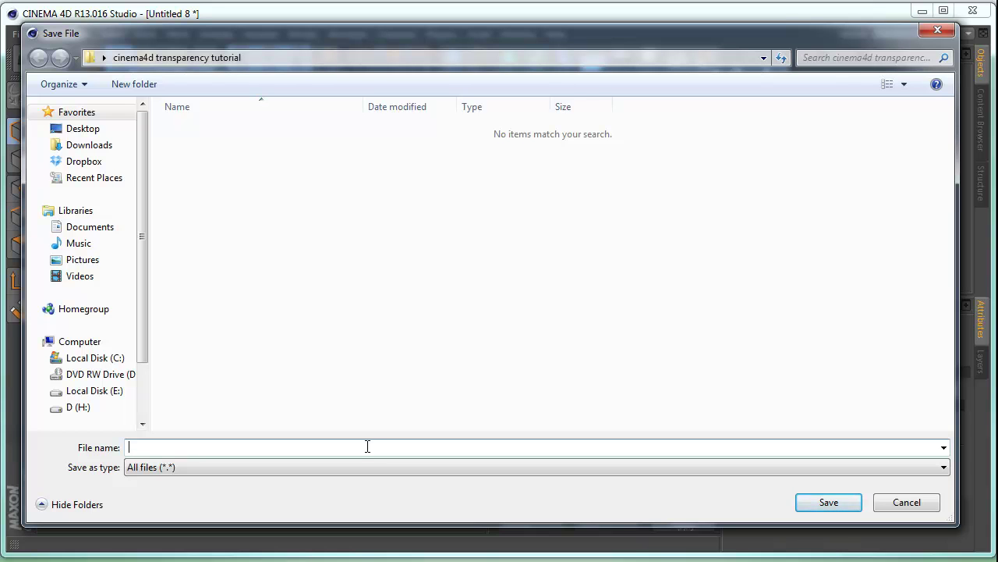
type("tutorial transparecy")
key("Return")
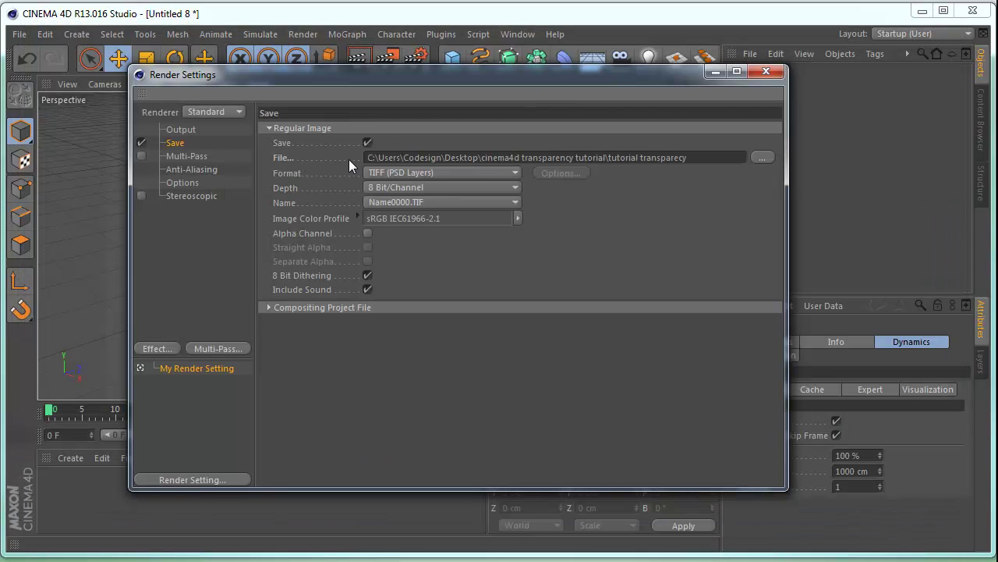
Step: Set the saved image format to PNG and enable its alpha channel
left_click(411, 172)
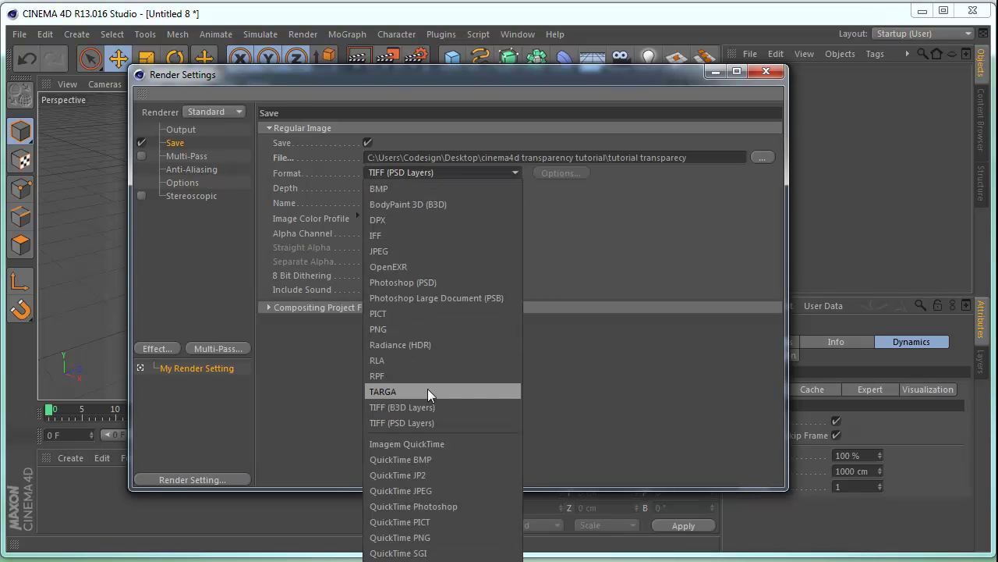
left_click(442, 329)
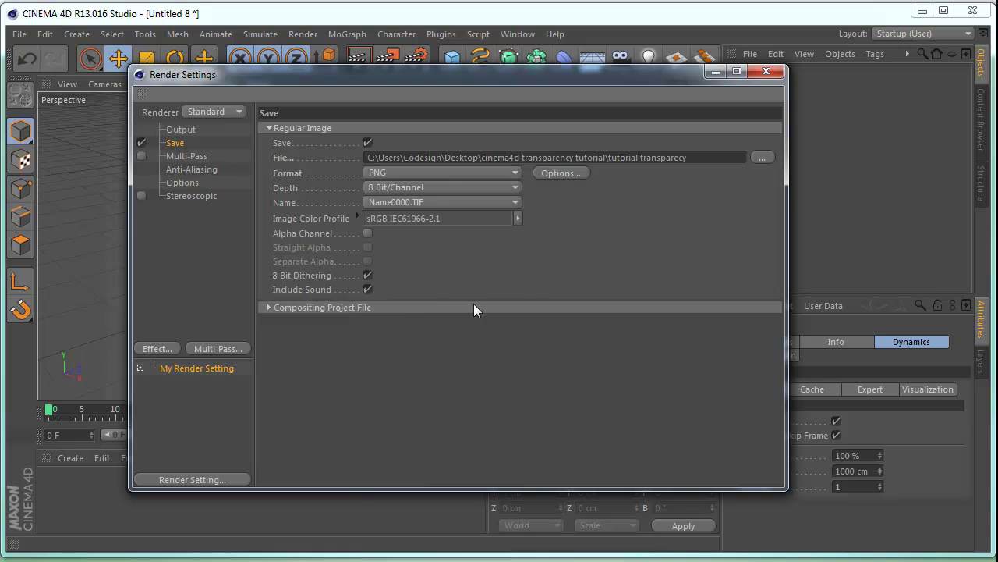
left_click(368, 233)
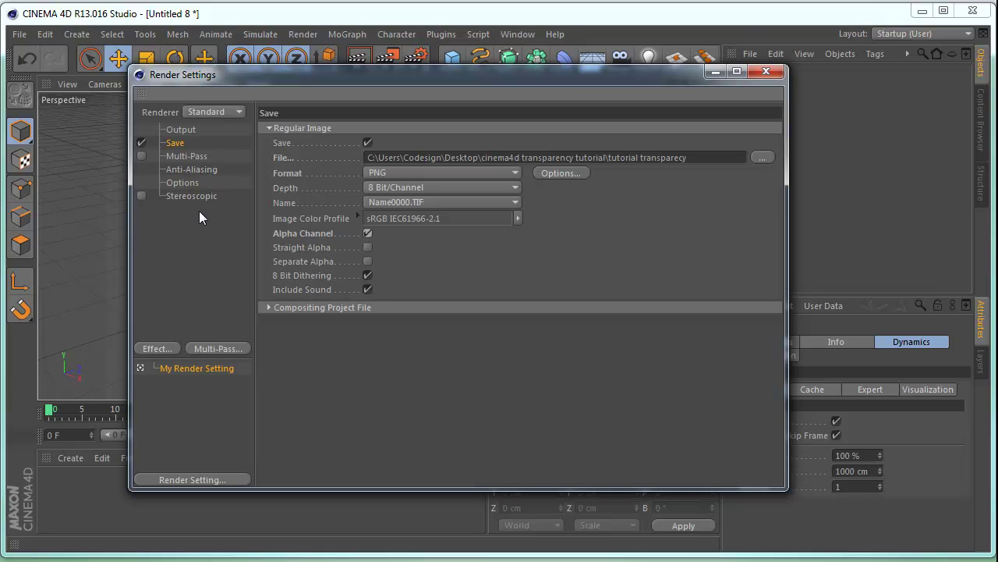
Step: Set the render anti-aliasing to Best
left_click(187, 170)
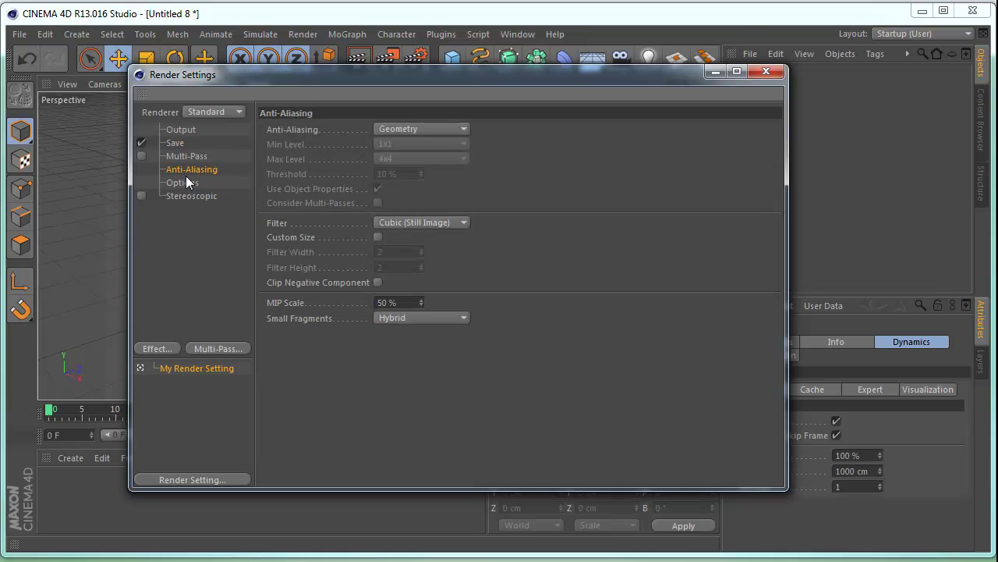
left_click(420, 129)
left_click(417, 174)
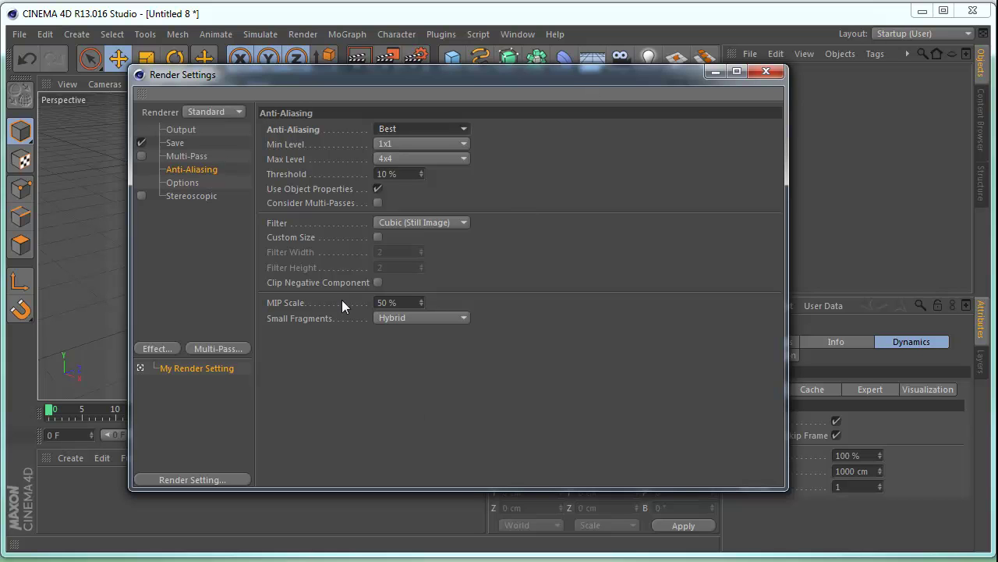
left_click(162, 347)
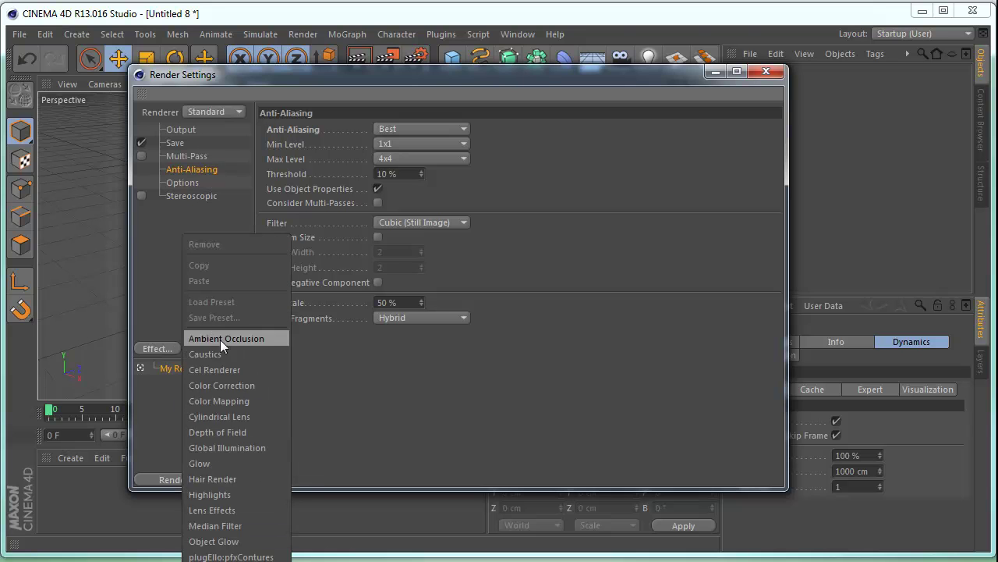
left_click(155, 279)
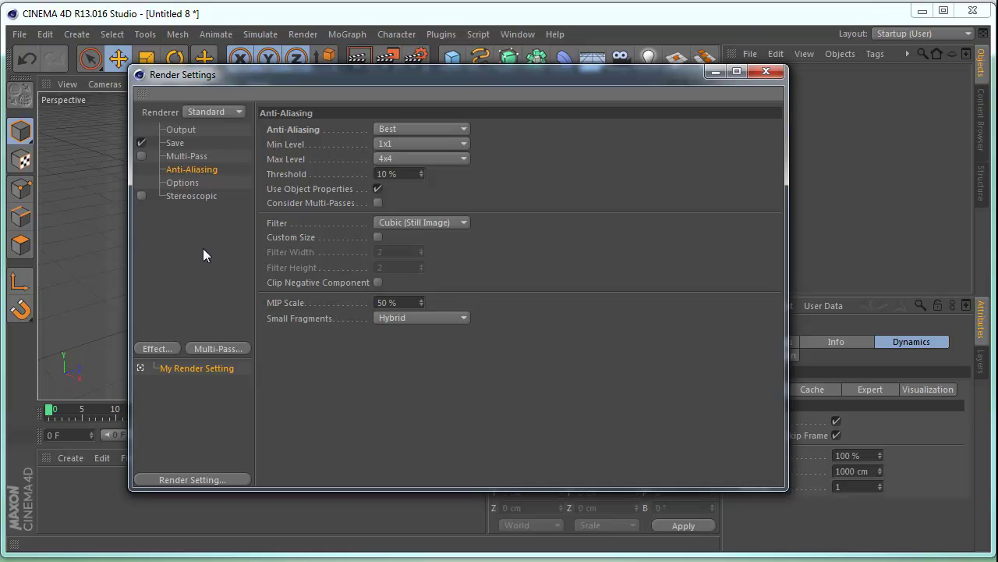
Step: Review the render's output, save and frame range settings, and close the render settings
left_click(182, 129)
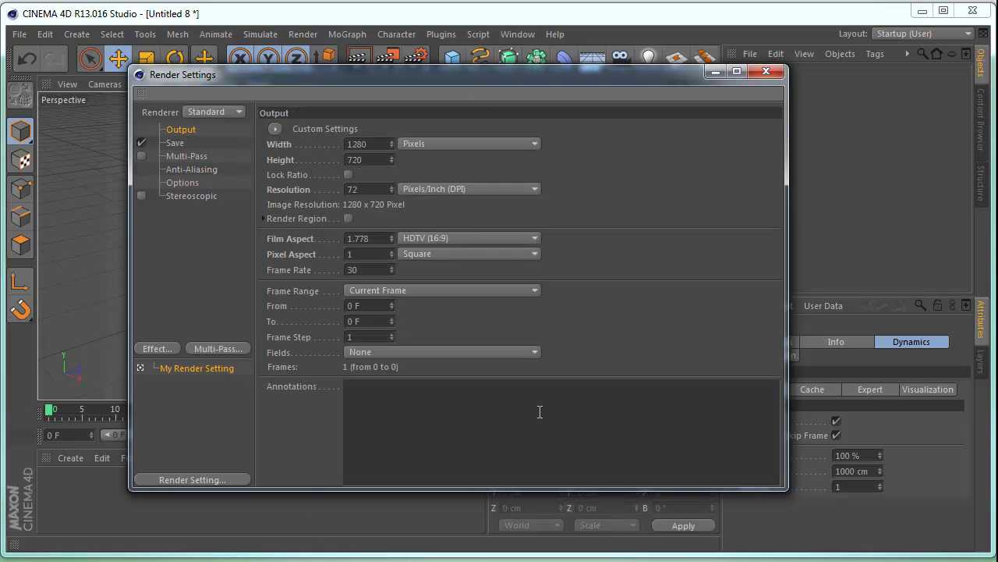
left_click(174, 142)
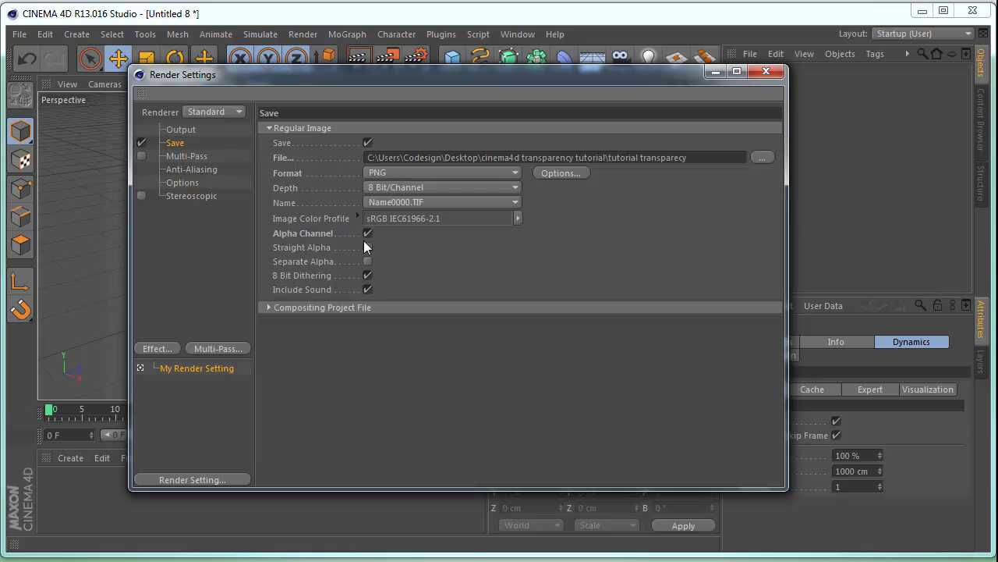
left_click(180, 129)
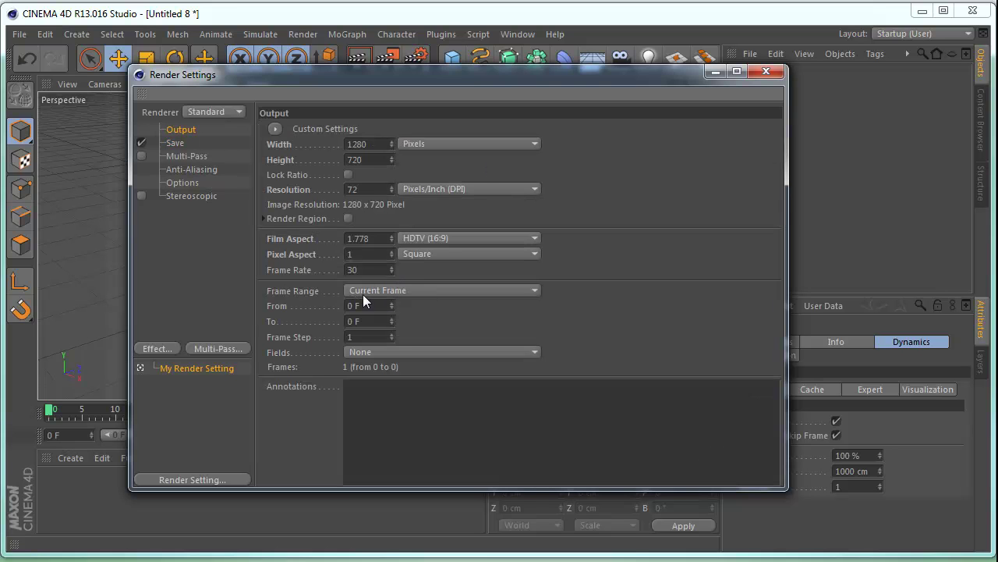
left_click(464, 296)
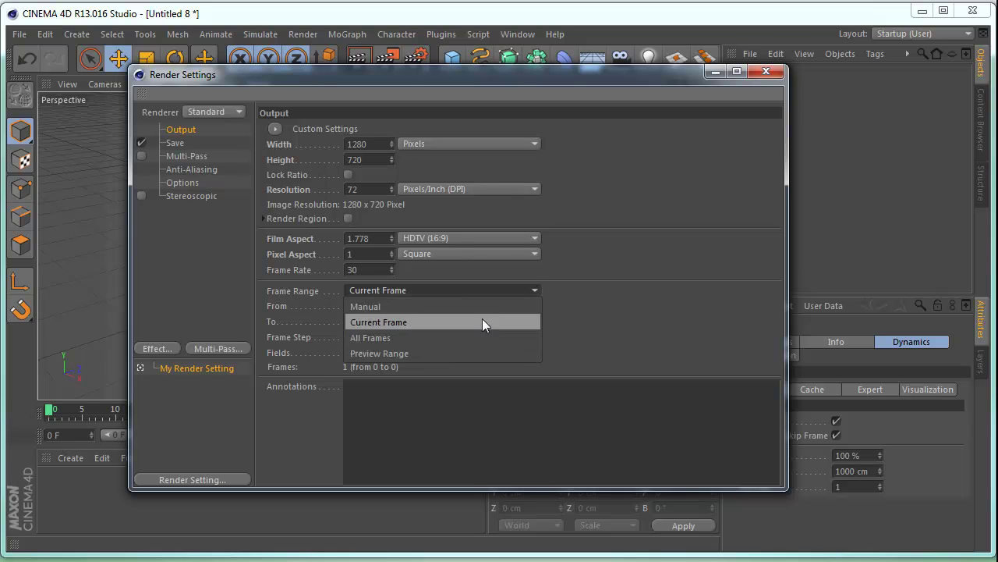
left_click(461, 293)
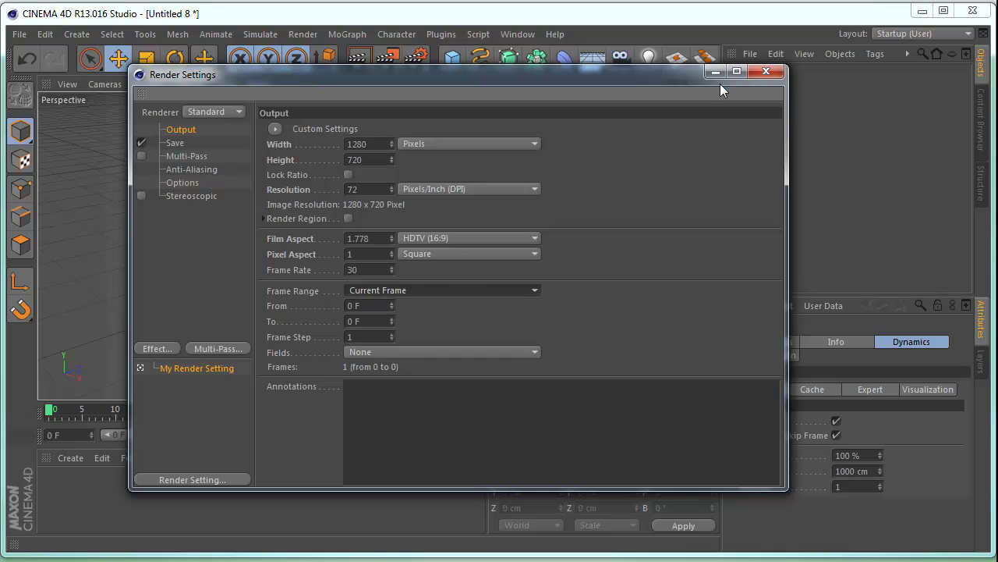
left_click(765, 72)
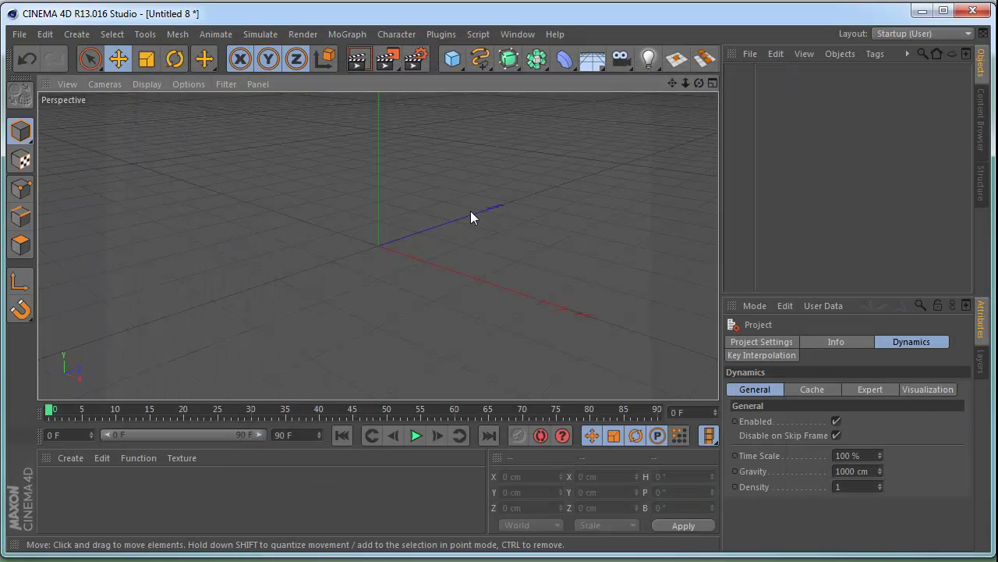
Step: Add a MoText object to the scene and move it along the X axis to about -249 cm
left_click(341, 36)
left_click(369, 213)
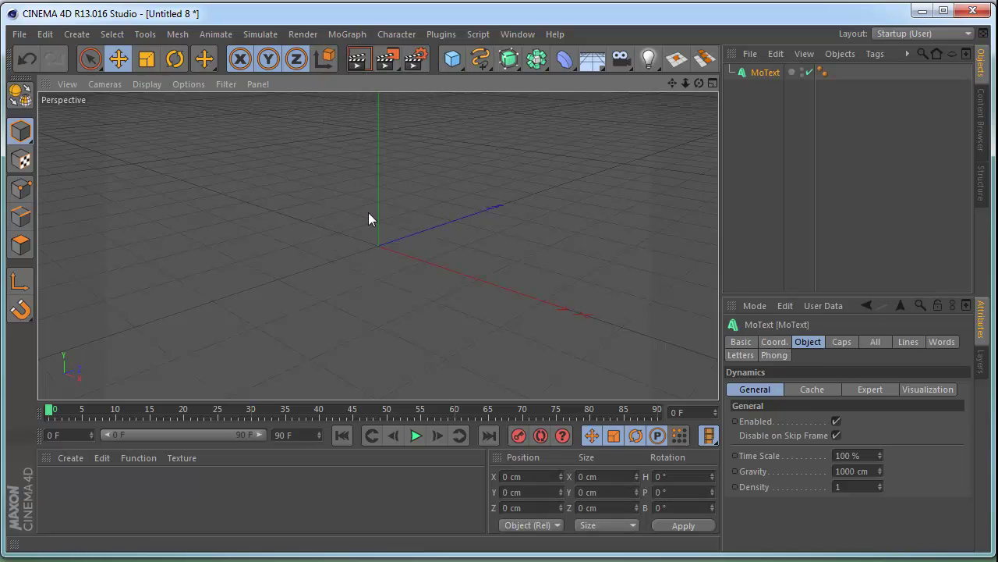
left_click_drag(462, 283, 331, 241)
left_click_drag(686, 83, 758, 81)
Step: Change the MoText font to Bebas
left_click(877, 479)
scroll(837, 275, "up", 10)
scroll(849, 336, "up", 15)
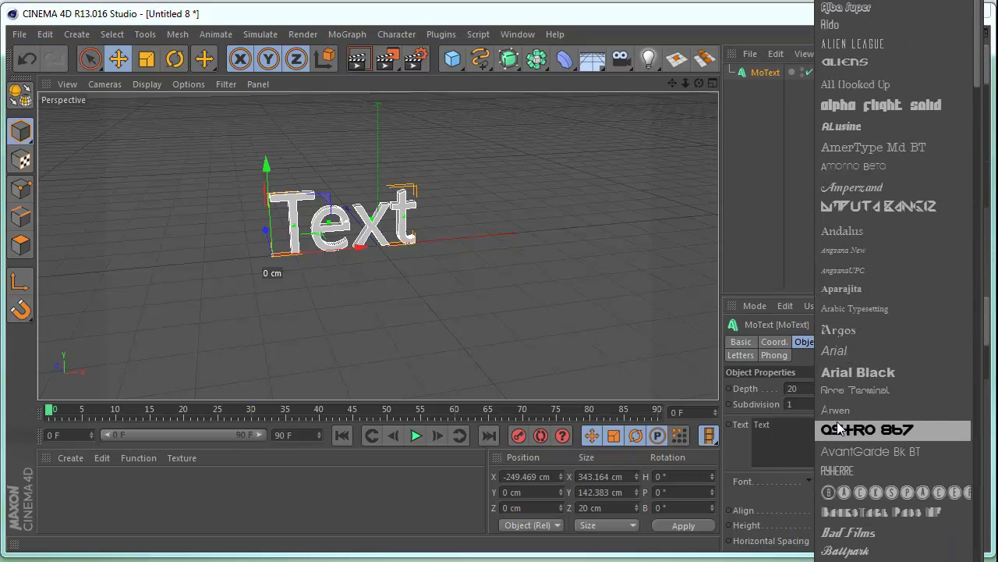
scroll(845, 442, "up", 2)
scroll(841, 435, "down", 10)
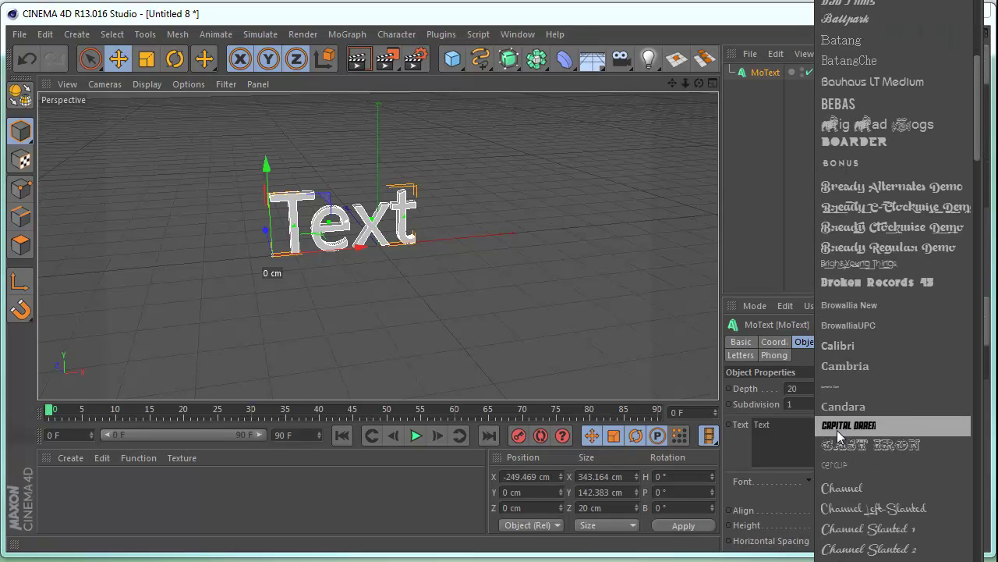
scroll(859, 401, "down", 3)
scroll(859, 403, "up", 8)
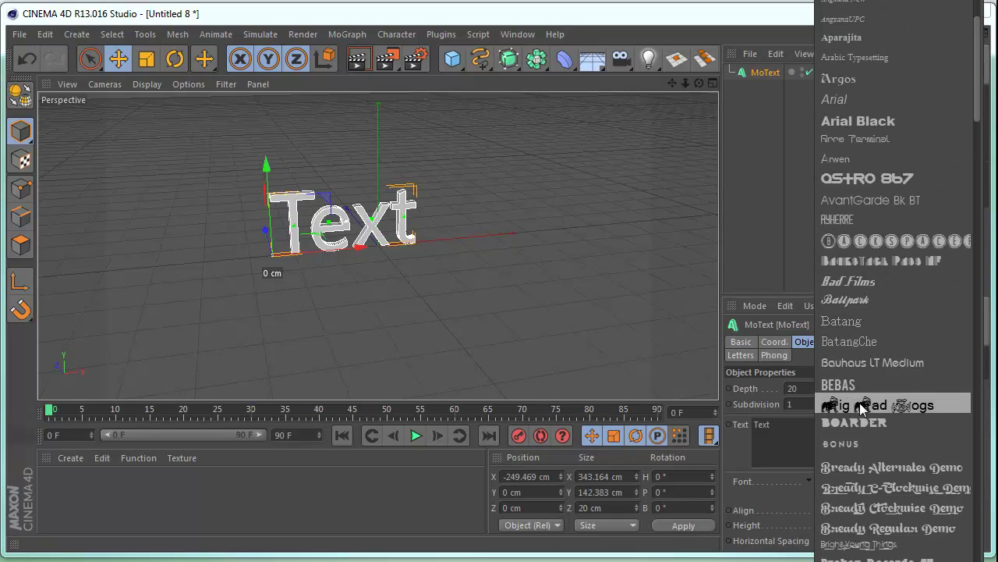
left_click(853, 387)
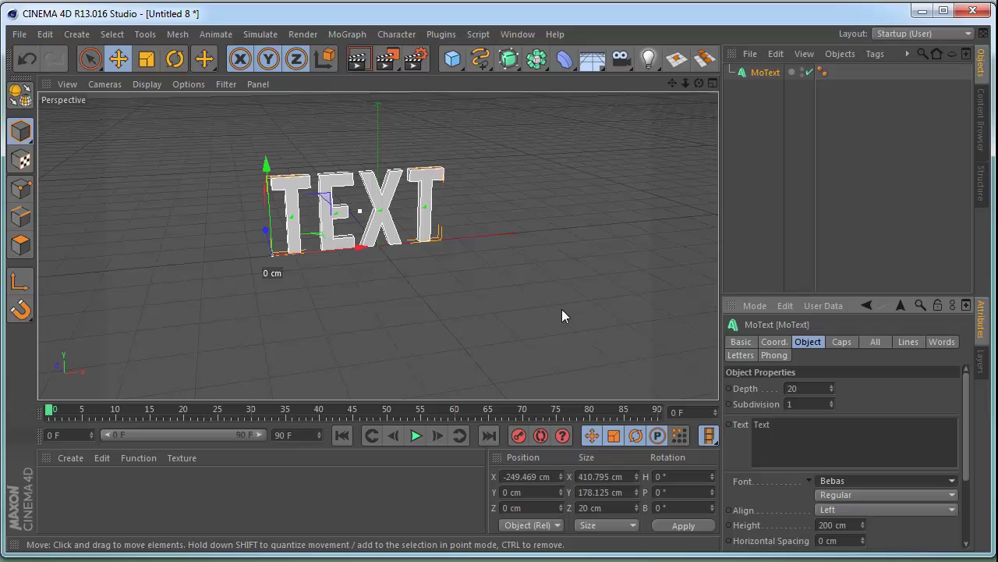
Step: Replace the MoText wording with "fxchannelhouse" and move the text along the X axis to about -524 cm
double_click(767, 426)
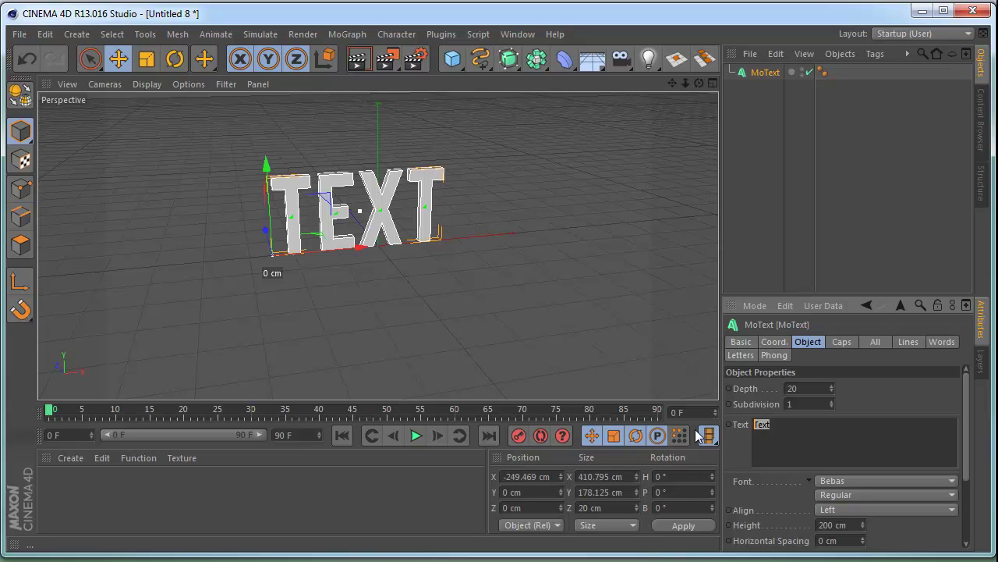
type("fxchannelhouse")
left_click(884, 404)
left_click_drag(354, 249, 236, 269)
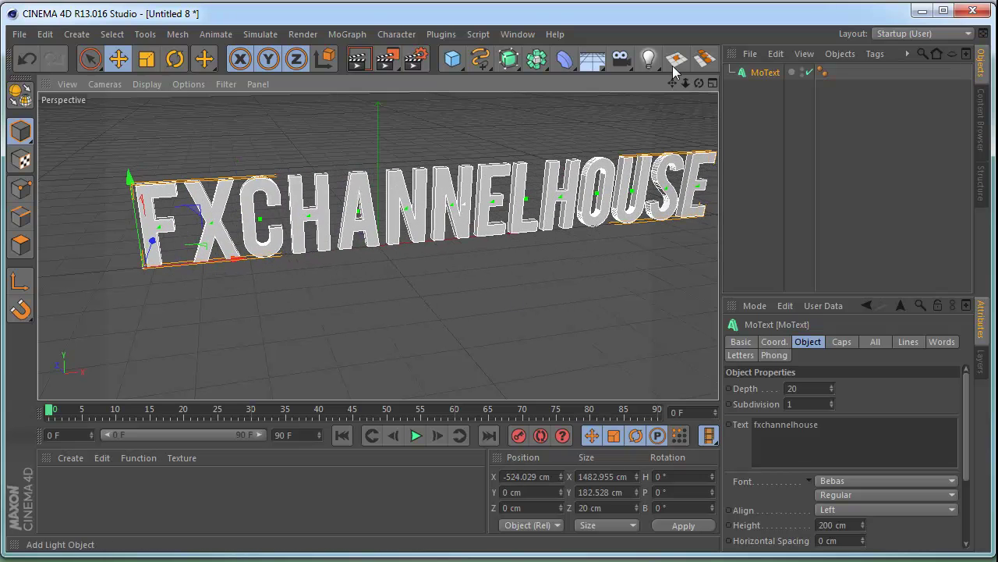
Step: Increase the MoText extrusion depth to 90 cm
left_click_drag(685, 84, 640, 84)
left_click_drag(701, 85, 722, 103)
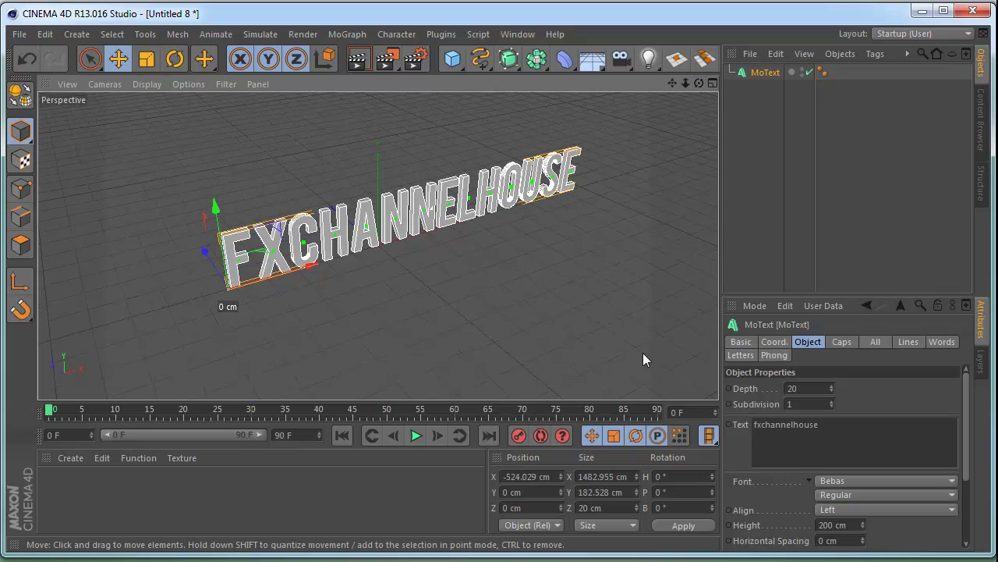
left_click_drag(832, 389, 832, 344)
left_click(832, 390)
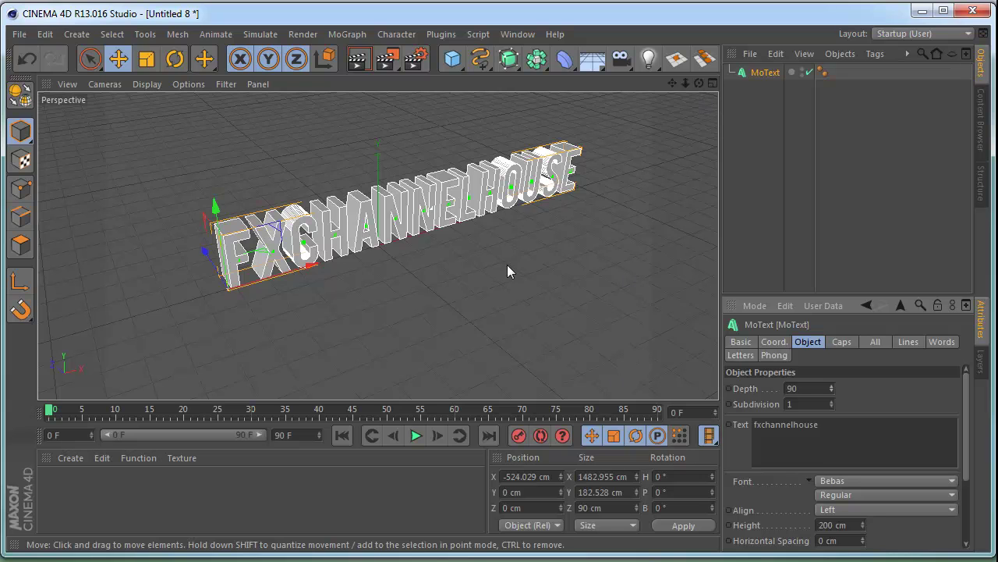
left_click(302, 33)
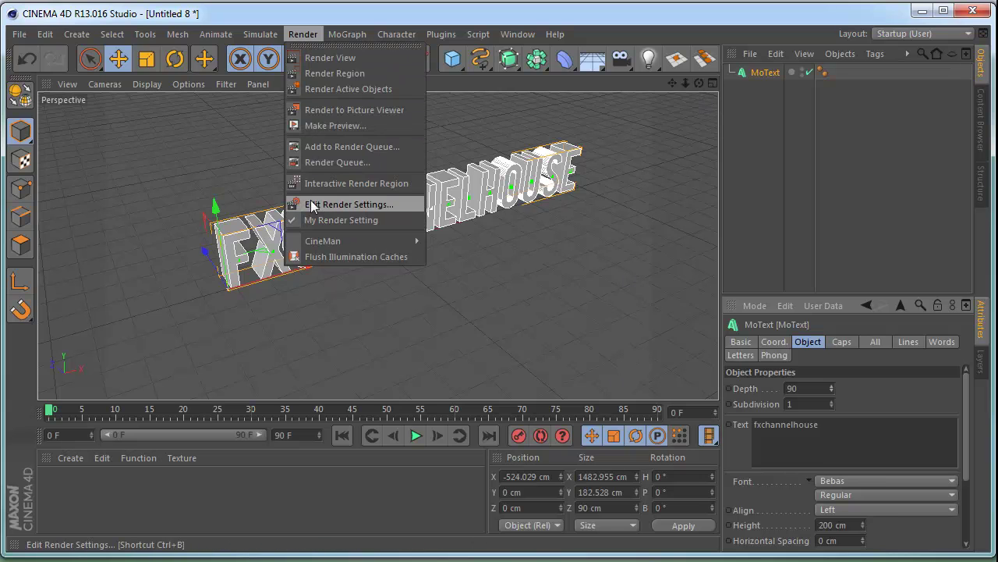
left_click(546, 265)
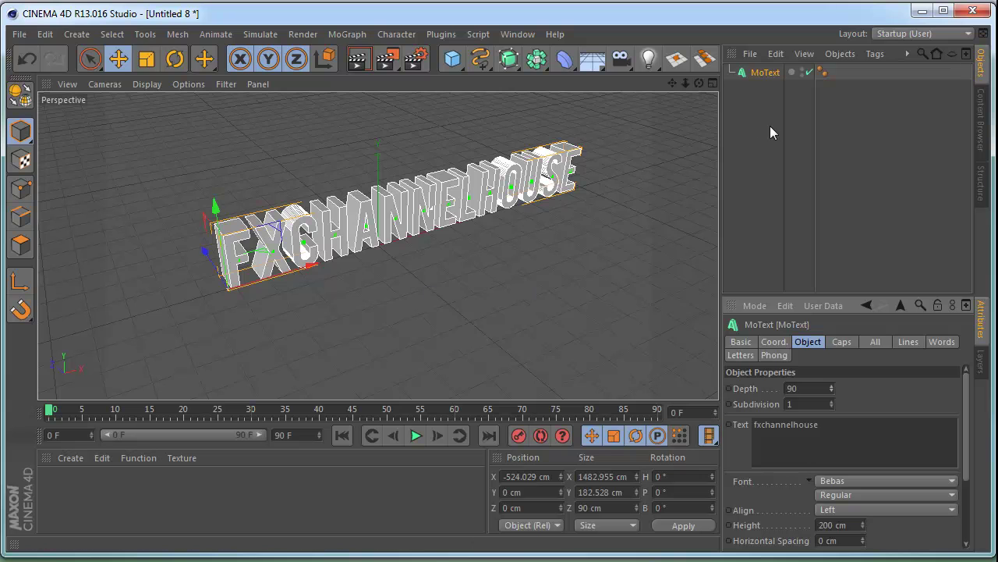
left_click_drag(699, 83, 727, 106)
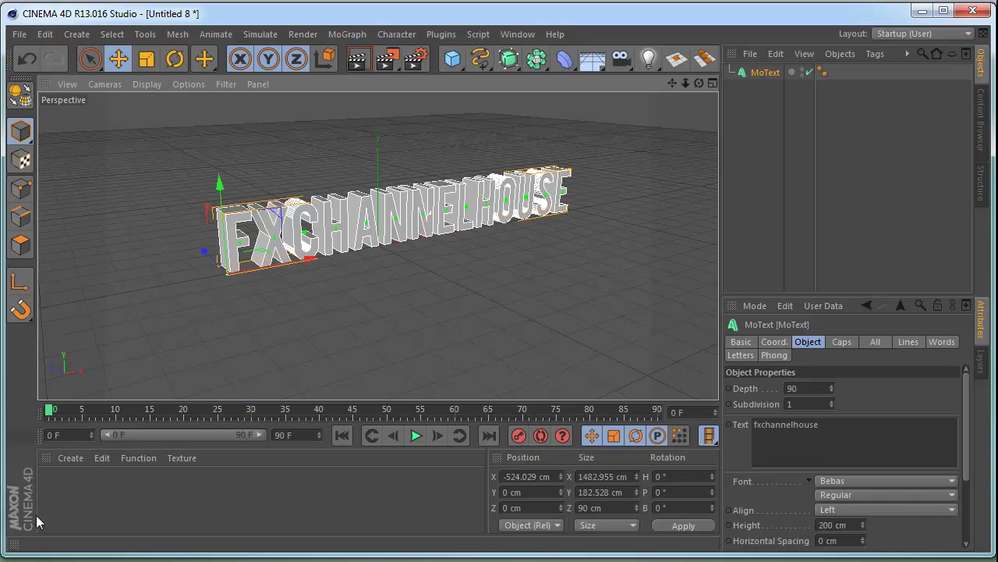
Step: Create a new material and set its colour to blue with RGB 3, 114, 210
double_click(66, 496)
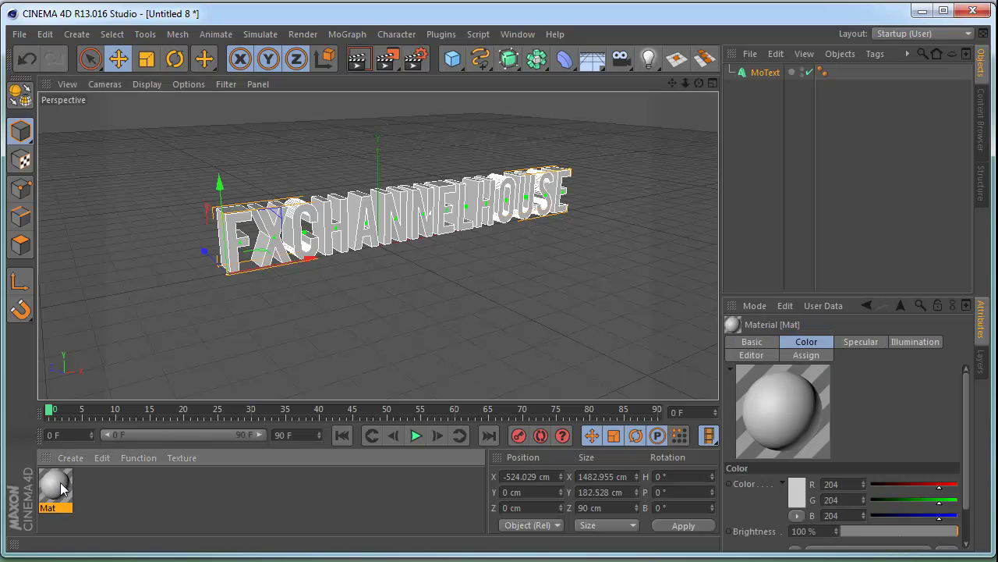
double_click(62, 490)
left_click(257, 225)
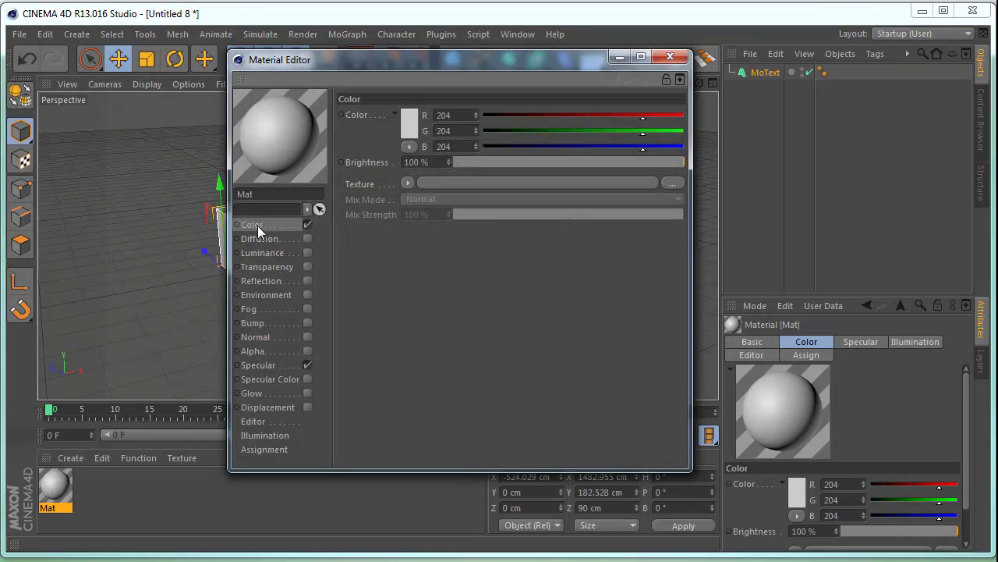
left_click(407, 129)
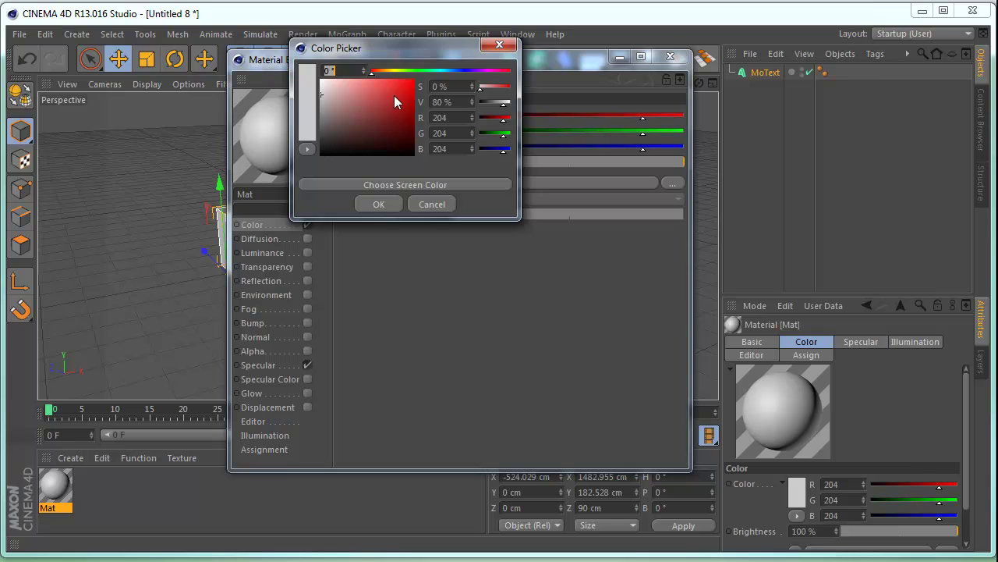
left_click(444, 70)
left_click_drag(443, 70, 413, 92)
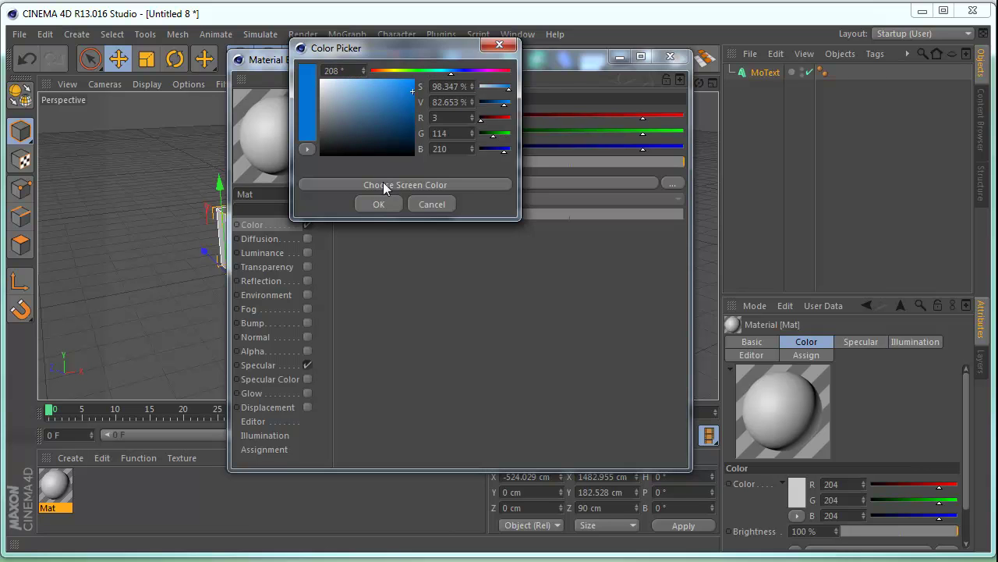
left_click(381, 203)
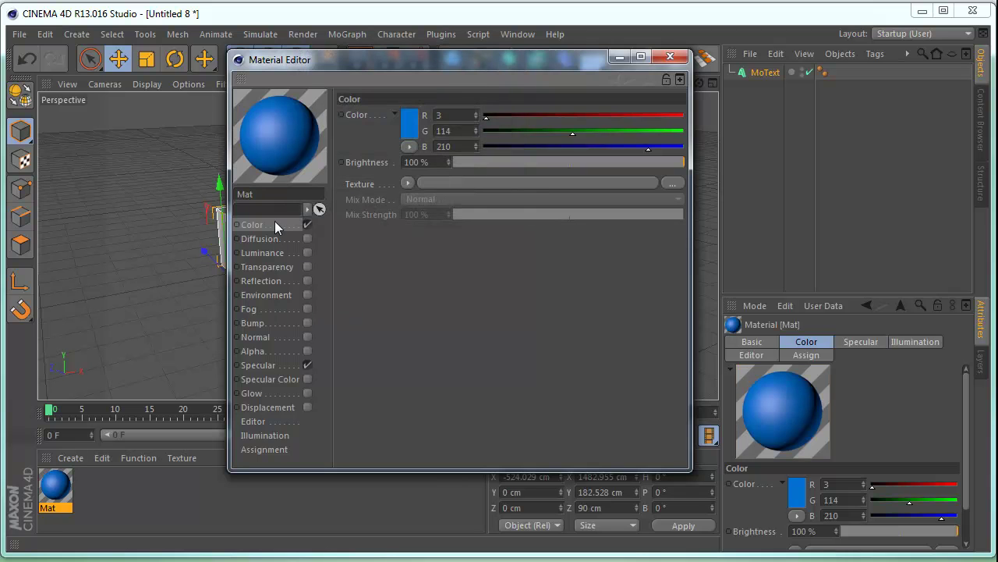
Step: Enable reflection on the blue material with a Fresnel texture, 8 % brightness and 17 % mix strength
left_click(263, 280)
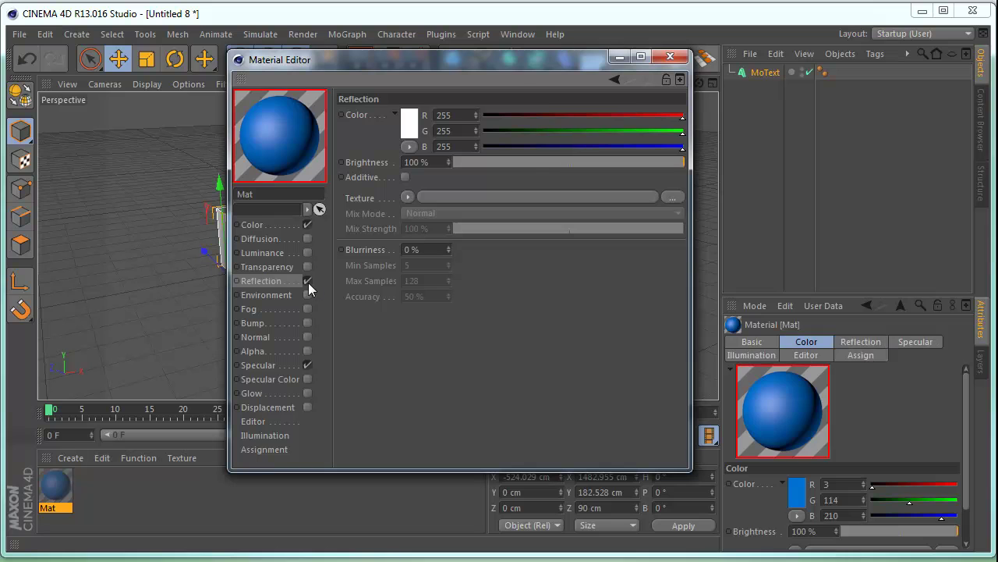
left_click(307, 281)
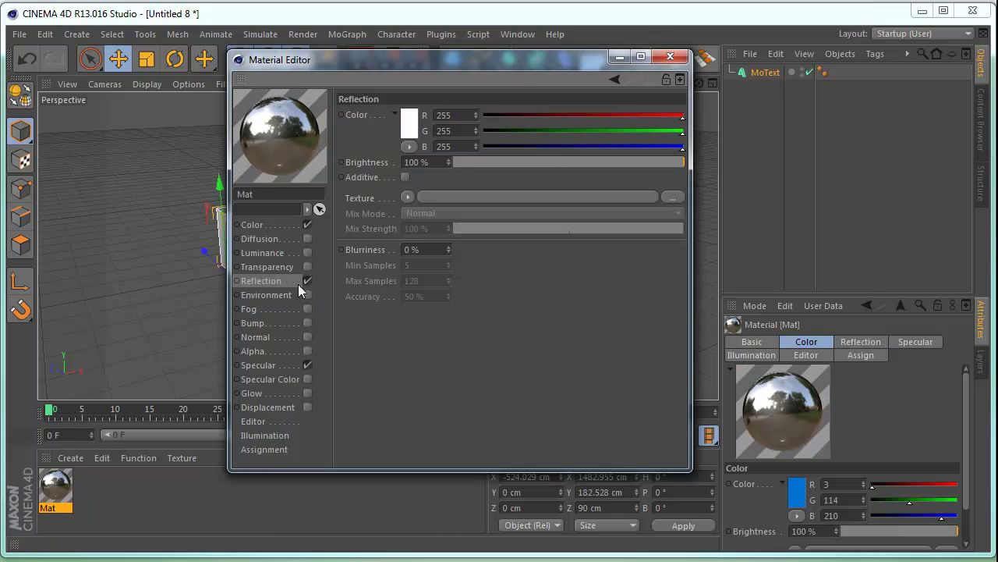
left_click(407, 197)
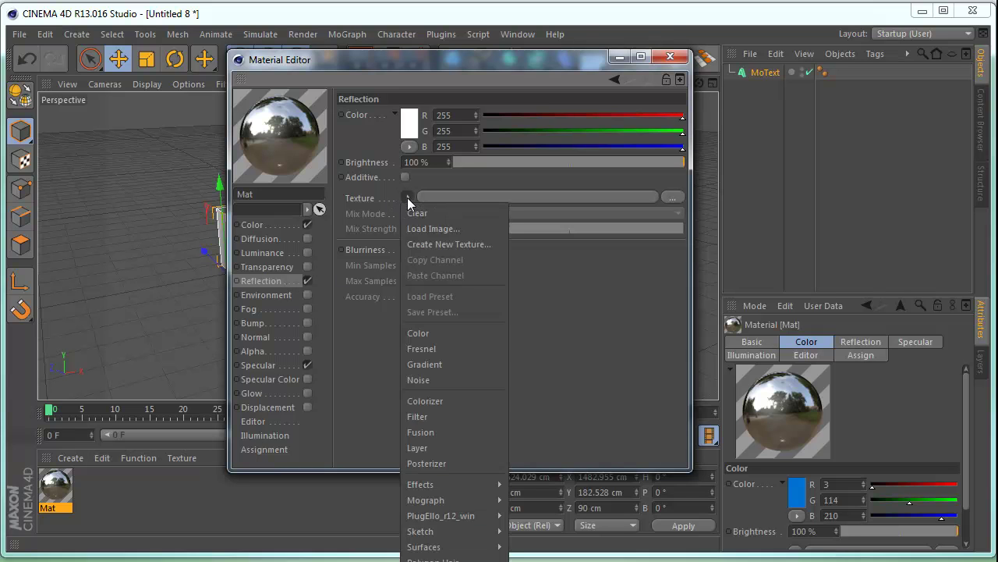
left_click(421, 350)
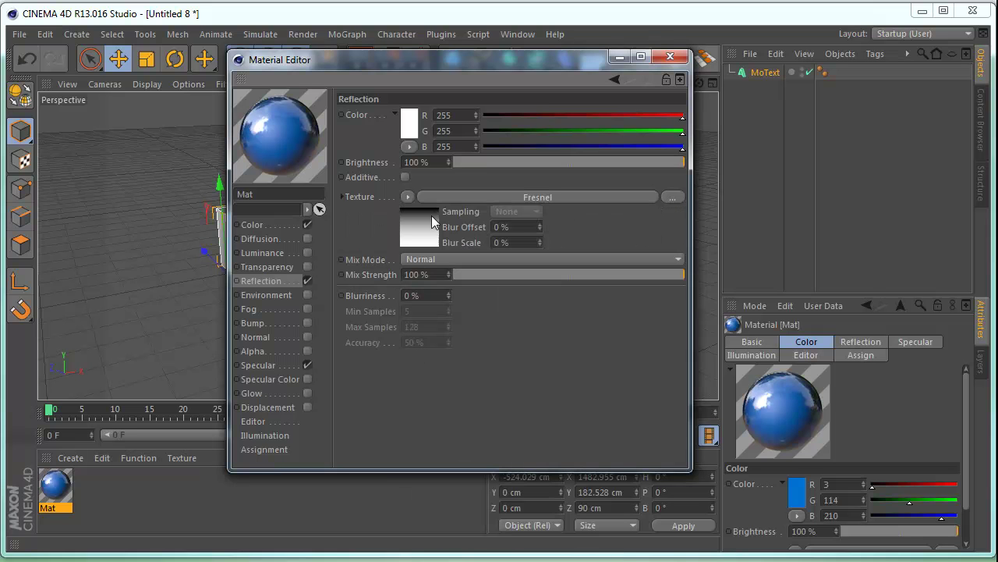
left_click_drag(458, 162, 478, 161)
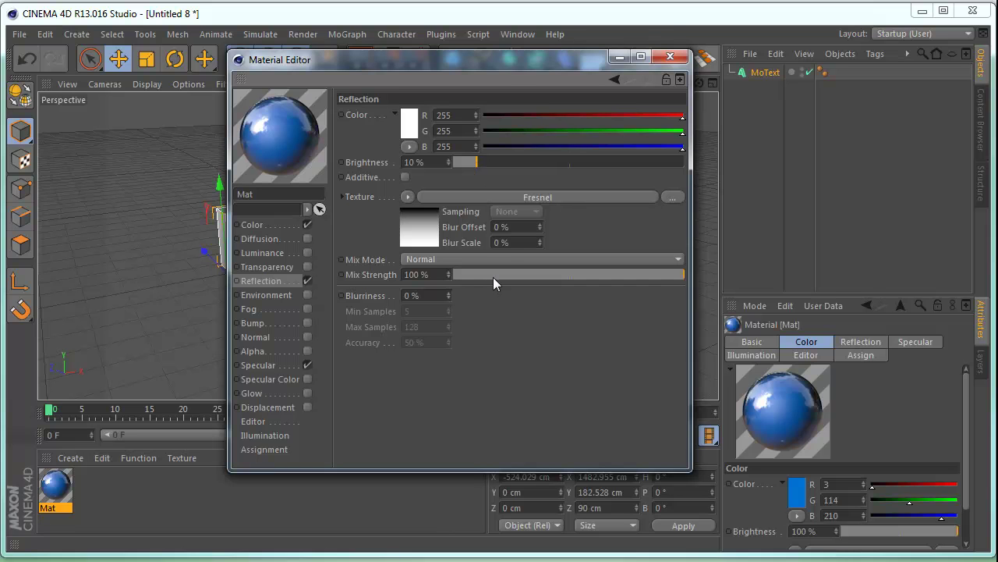
left_click_drag(493, 277, 497, 277)
left_click_drag(475, 164, 474, 166)
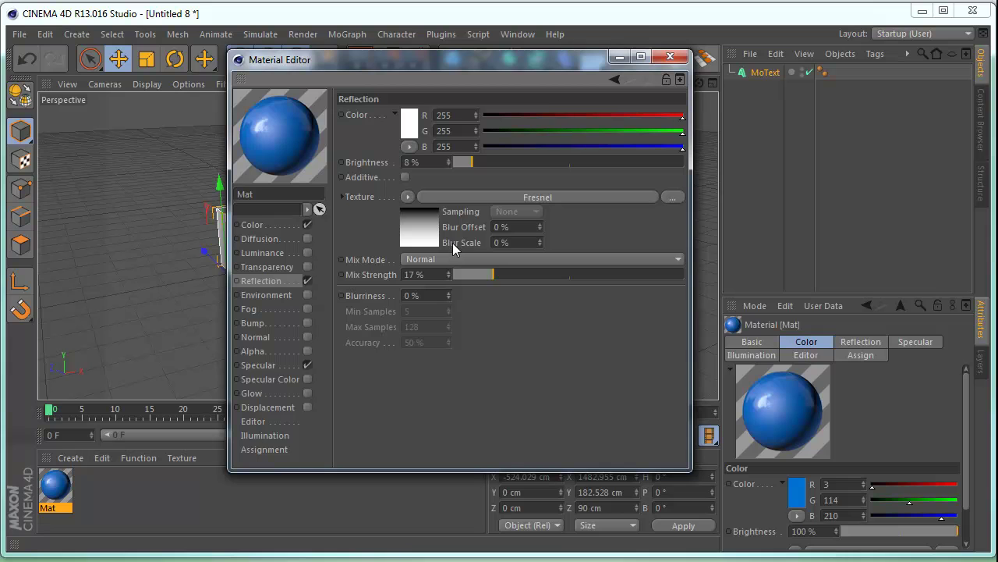
Step: Disable the material's specular channel and apply the material to the MoText object
left_click(309, 365)
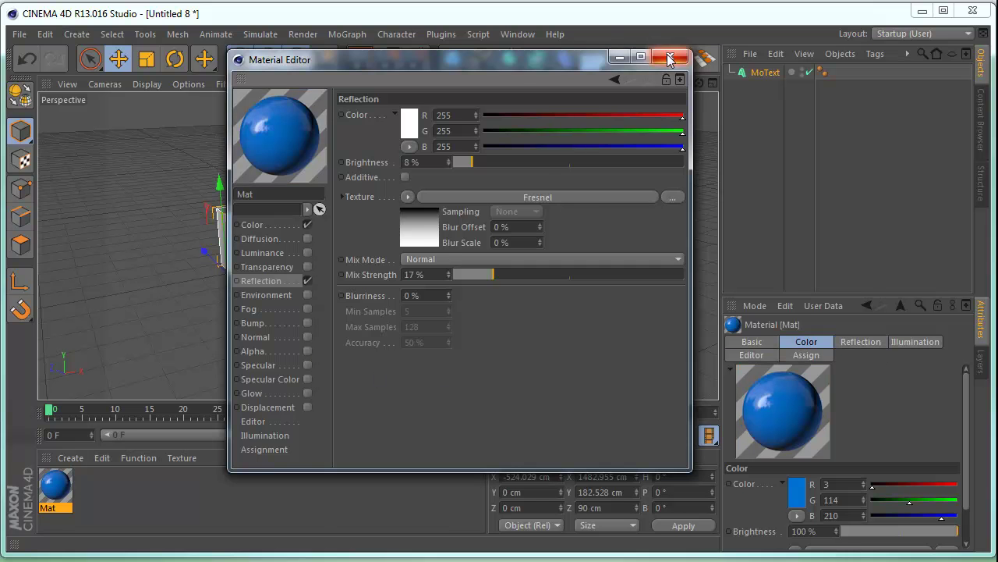
left_click(670, 56)
left_click_drag(50, 486, 763, 74)
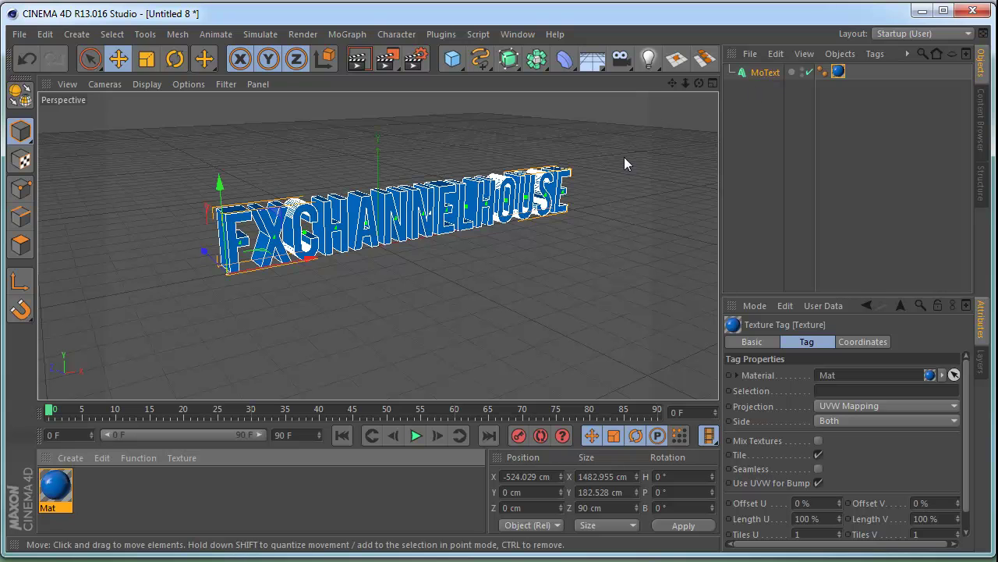
Step: Add an omni light and place it in front of the text's start at about X -586, Y 261, Z -577 cm
left_click_drag(685, 83, 633, 111)
left_click_drag(649, 67, 674, 72)
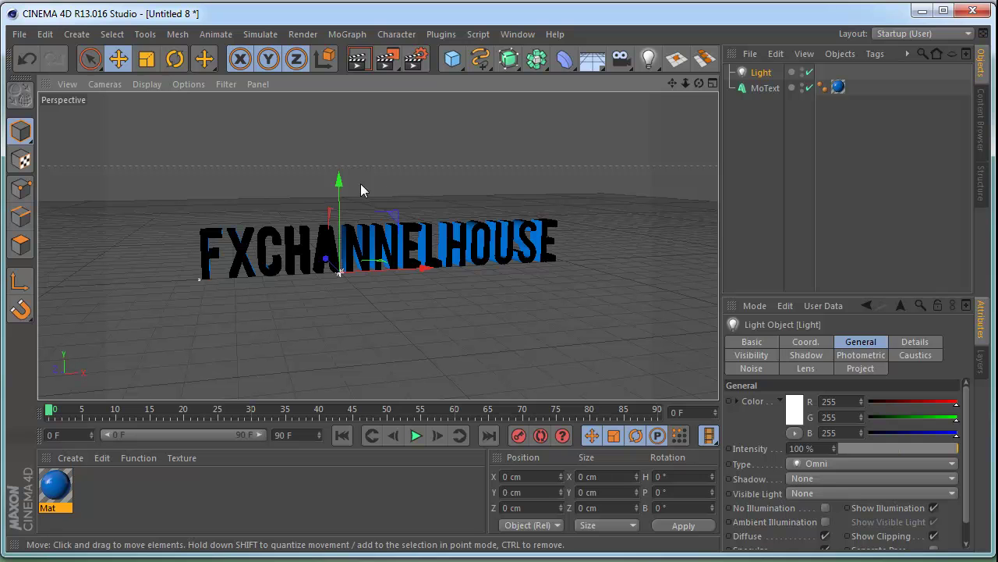
left_click_drag(338, 179, 341, 111)
left_click_drag(422, 212, 262, 211)
left_click_drag(187, 207, 157, 226)
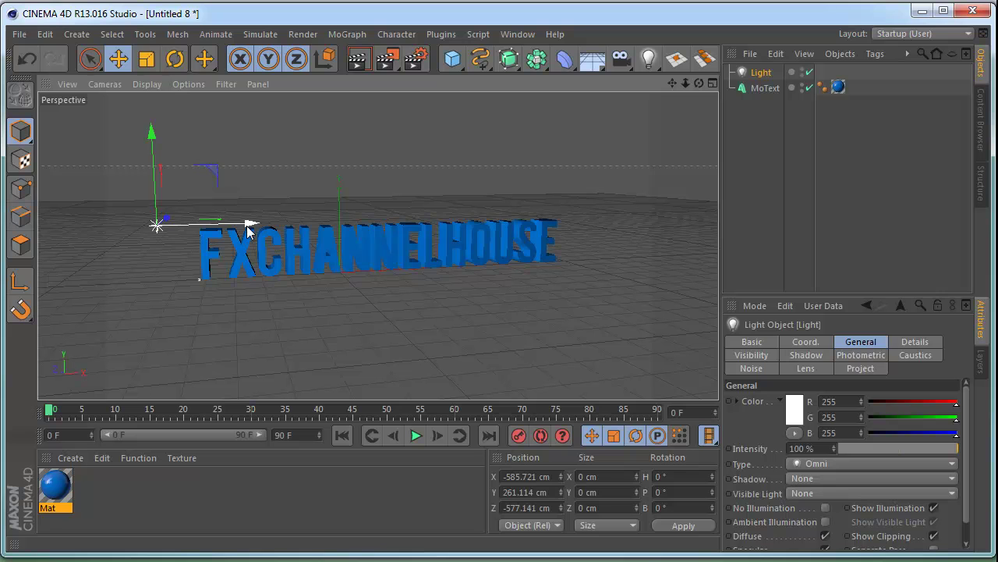
Step: Copy the light to about X 558, Y 574, Z -577 cm, and copy that one behind the text at about Z 968 cm
left_click_drag(250, 229, 626, 189, "ctrl")
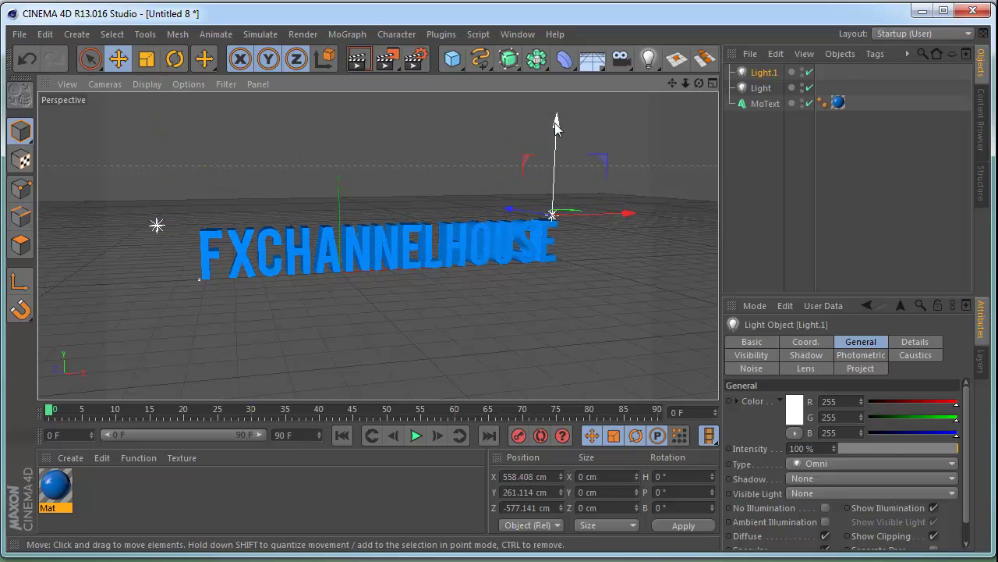
left_click_drag(556, 121, 560, 18)
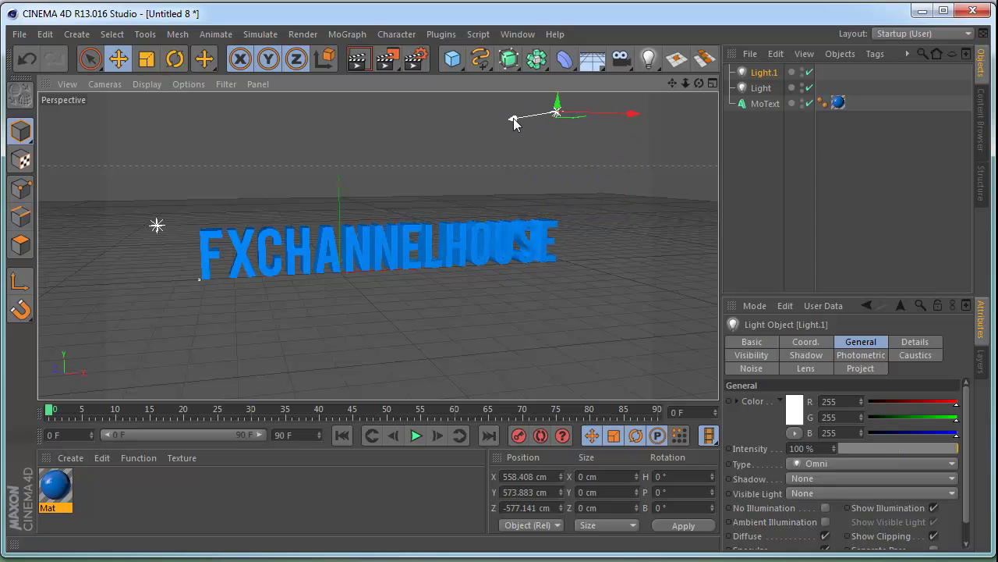
left_click_drag(513, 117, 377, 137, "ctrl")
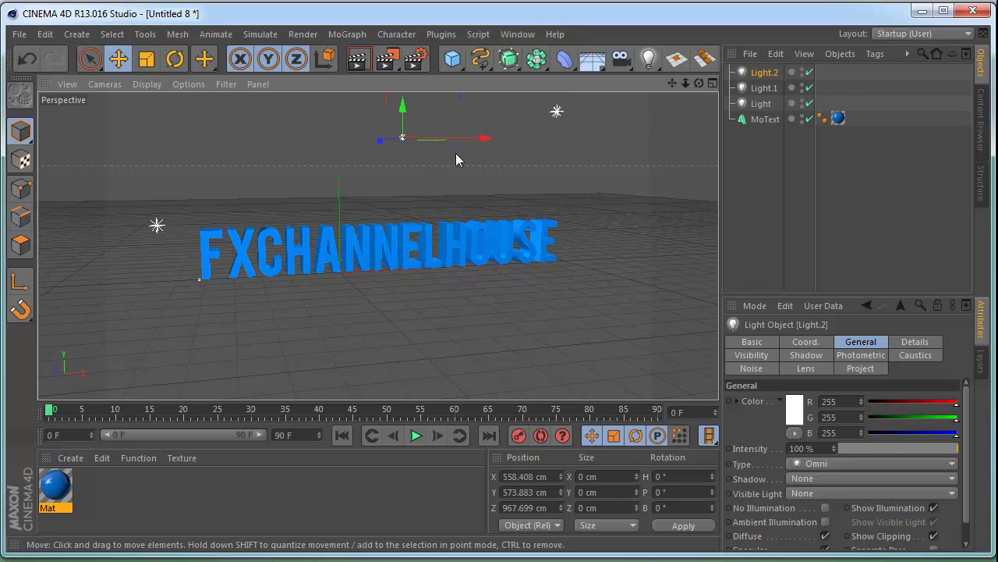
left_click_drag(483, 141, 460, 142, "ctrl")
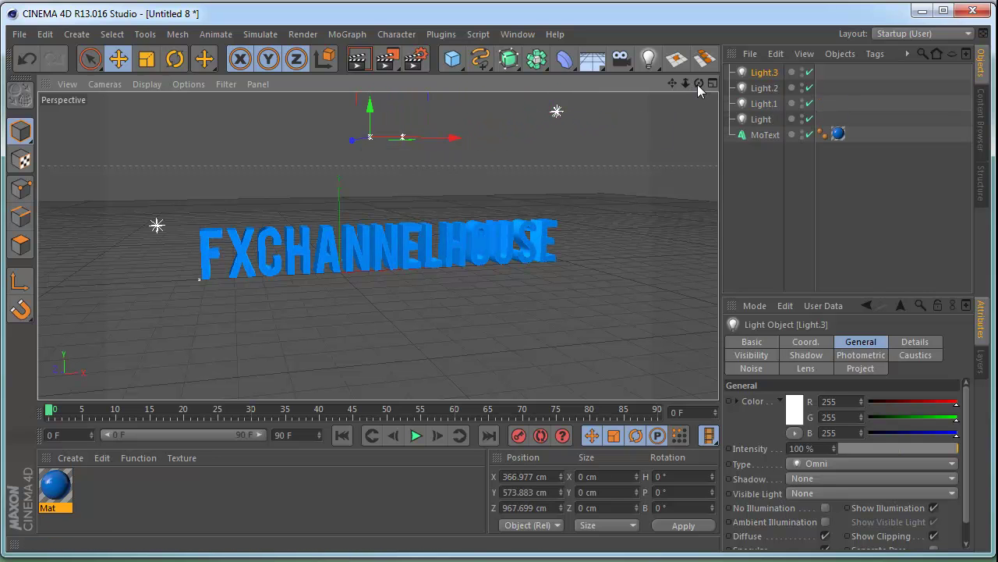
key("ctrl+z")
Step: Add the Global Illumination effect to the render settings, keeping the IR (Still Image) mode
left_click_drag(698, 84, 736, 59)
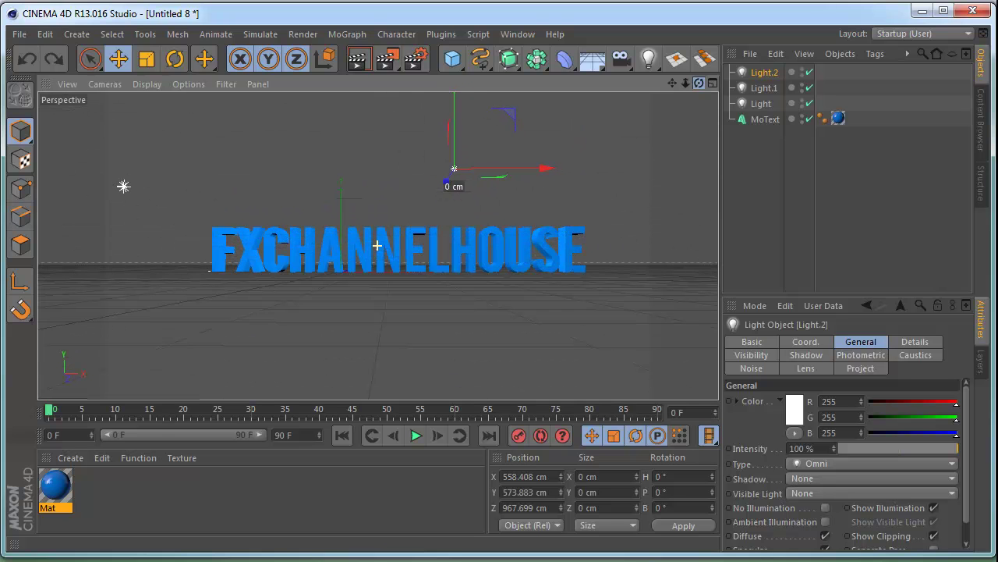
left_click_drag(676, 85, 697, 83)
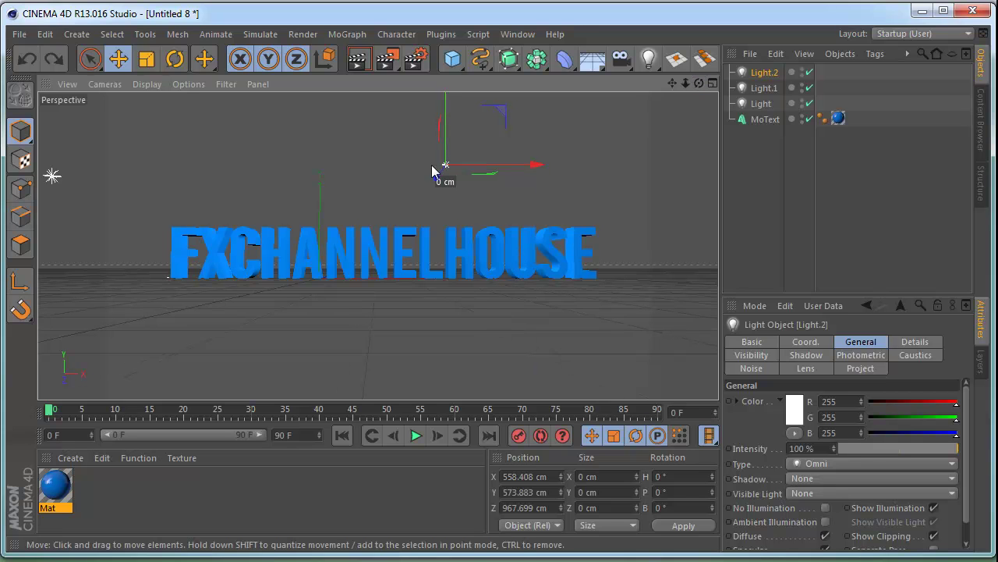
left_click(303, 33)
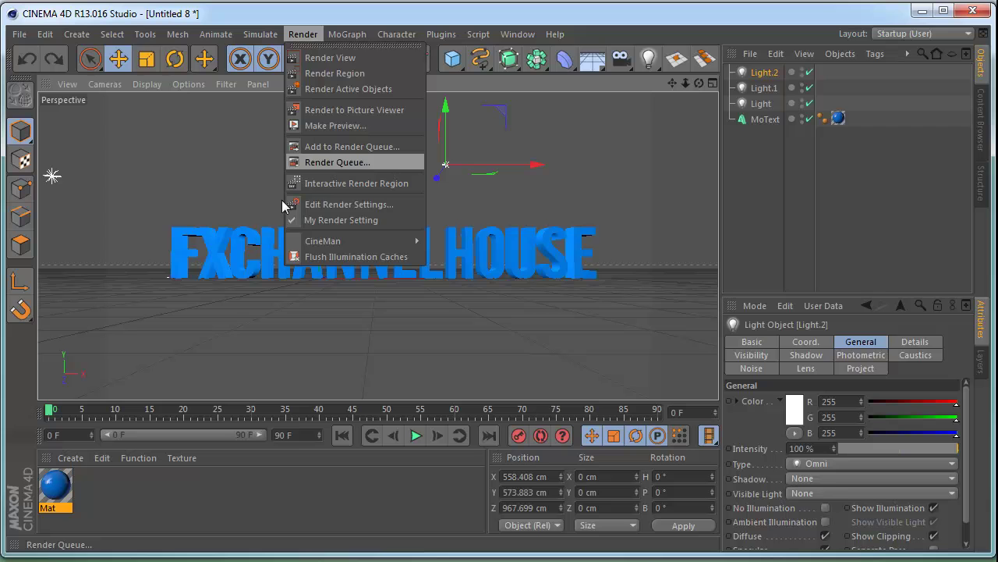
left_click(322, 205)
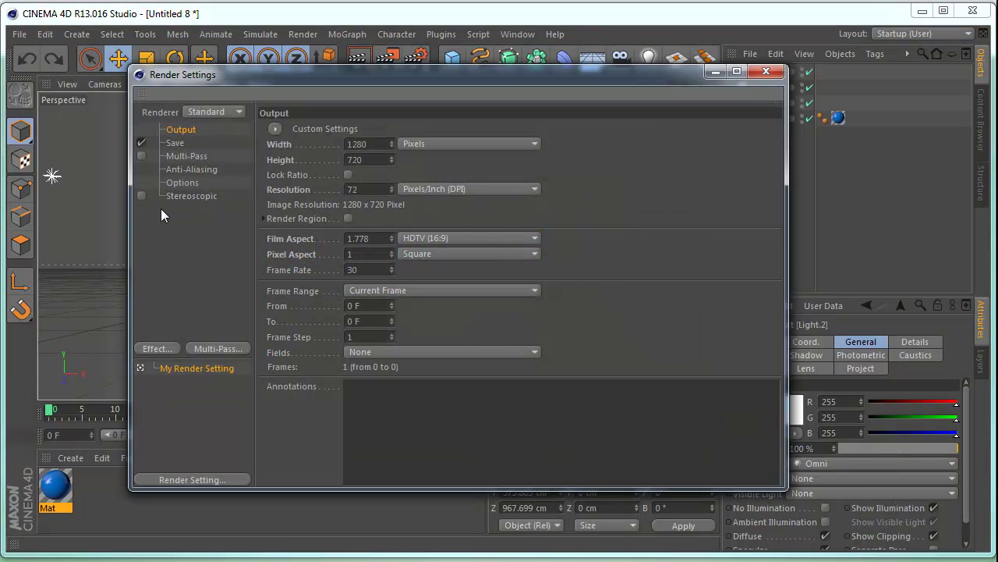
left_click(156, 349)
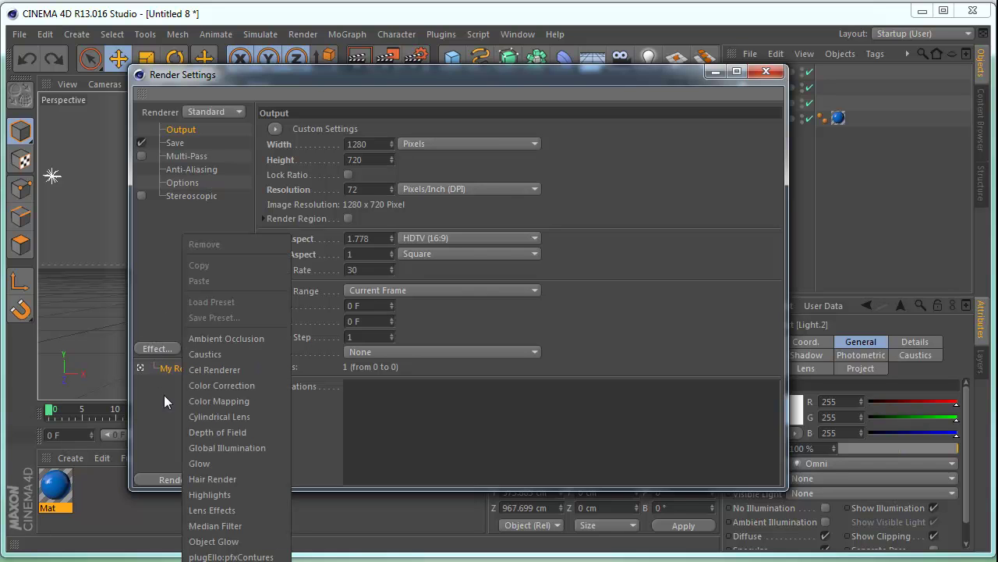
left_click(200, 447)
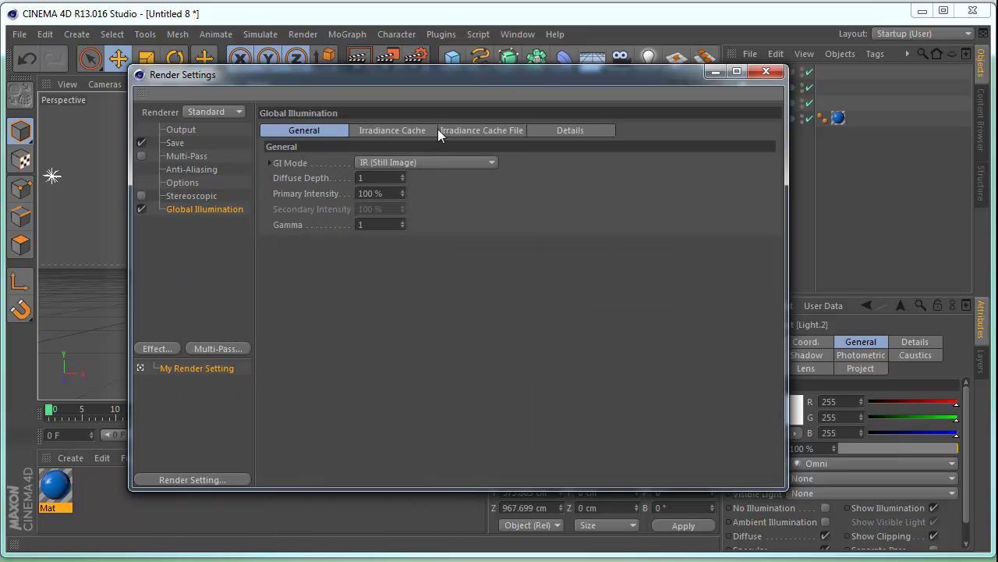
left_click(387, 130)
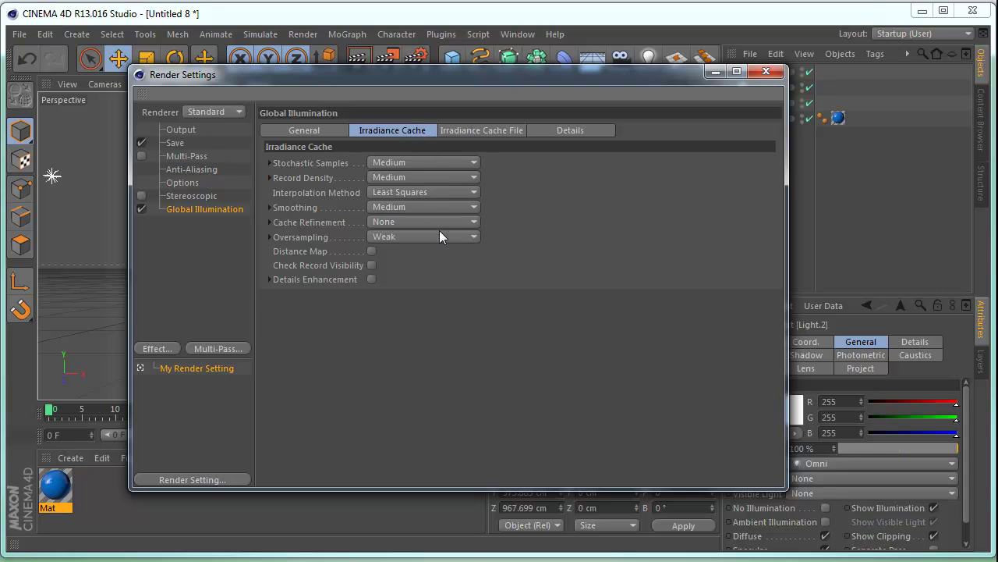
left_click(316, 131)
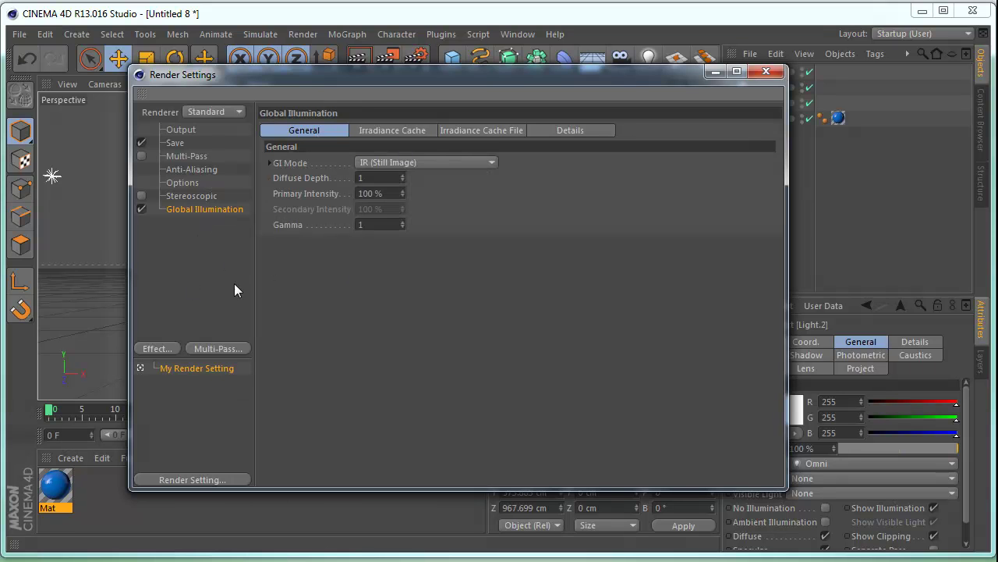
left_click(765, 77)
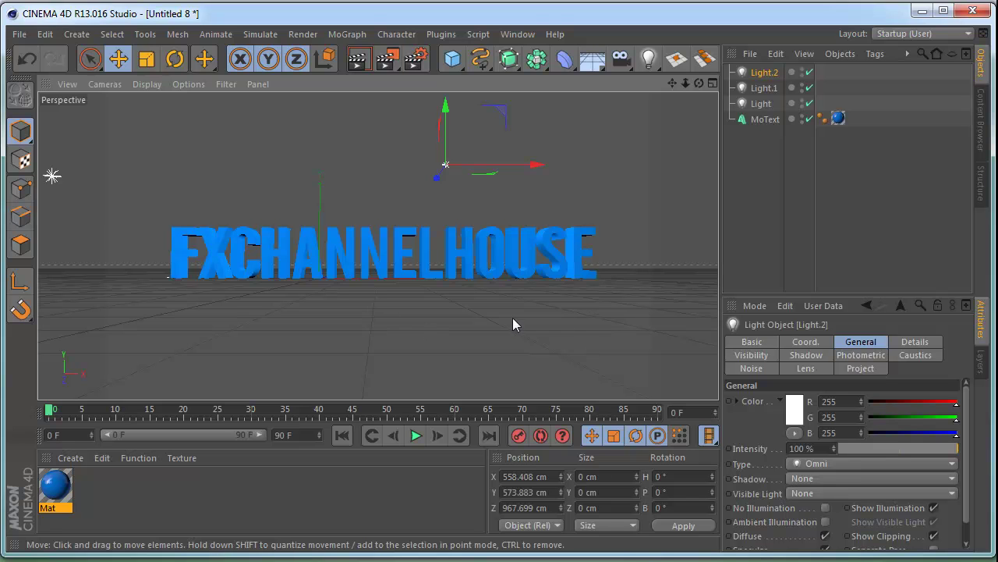
Step: Render the current frame to the Picture Viewer and close the viewer after checking the image
left_click(386, 63)
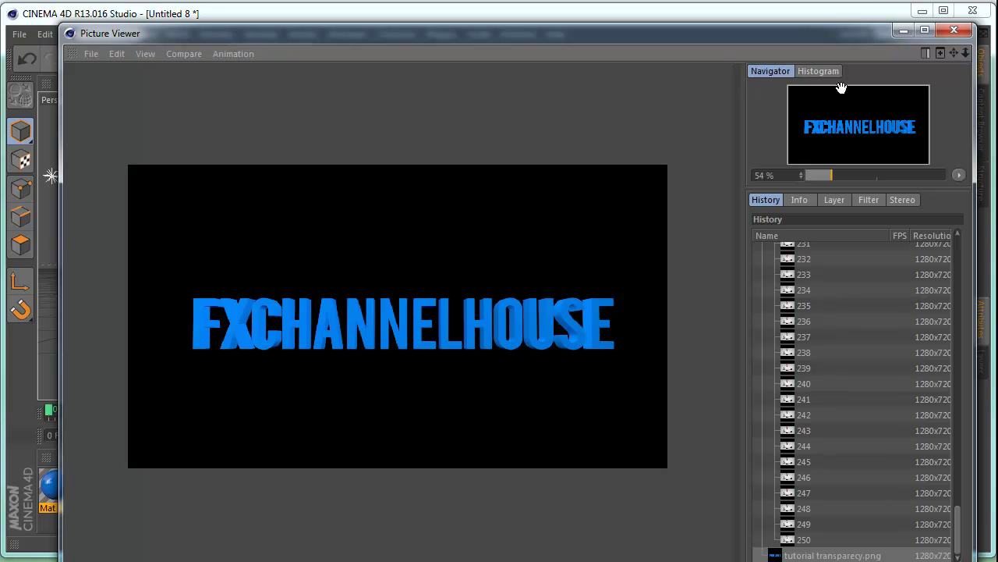
left_click(955, 31)
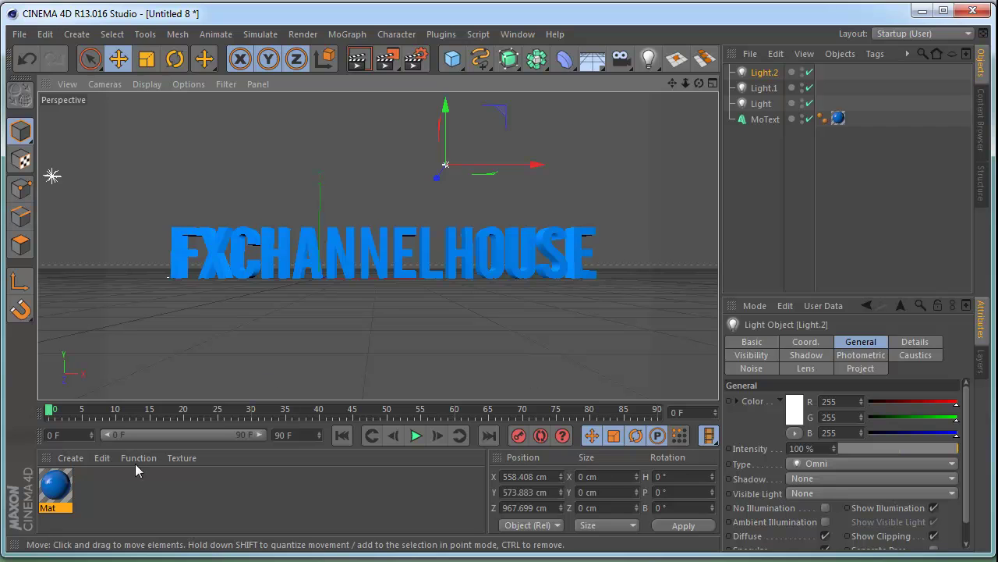
Step: Reopen the blue text material and strengthen its reflection
double_click(55, 487)
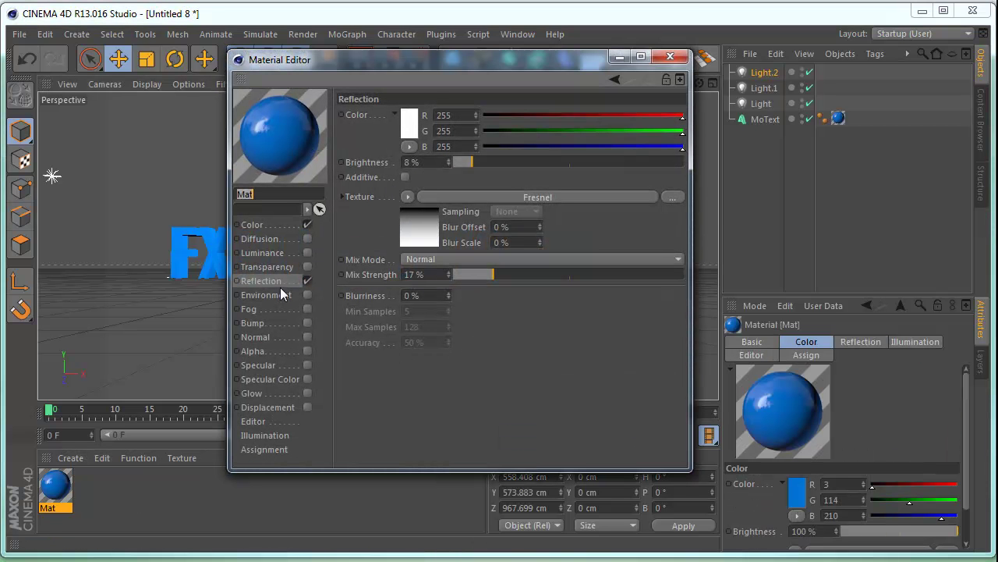
left_click_drag(603, 64, 566, 92)
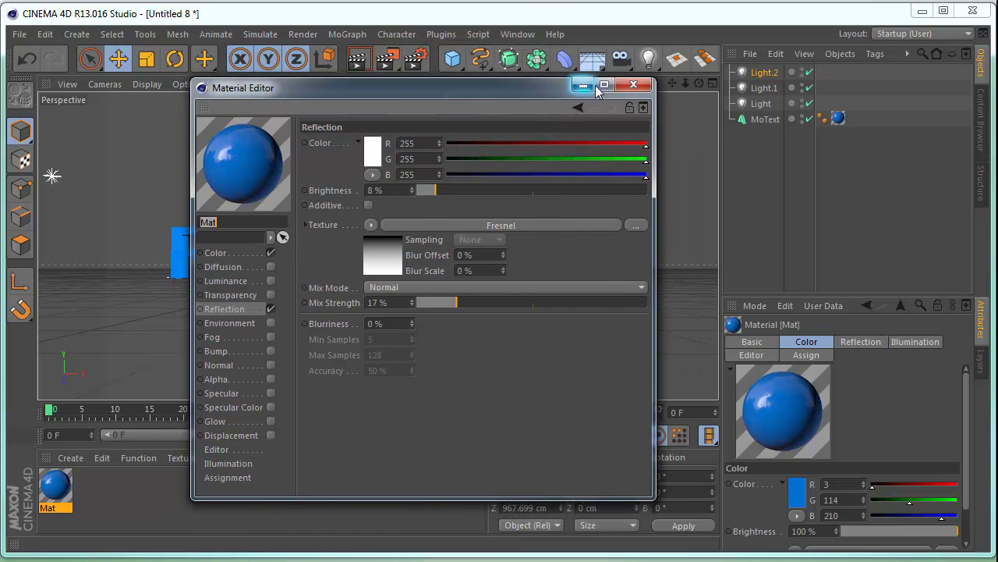
left_click(634, 84)
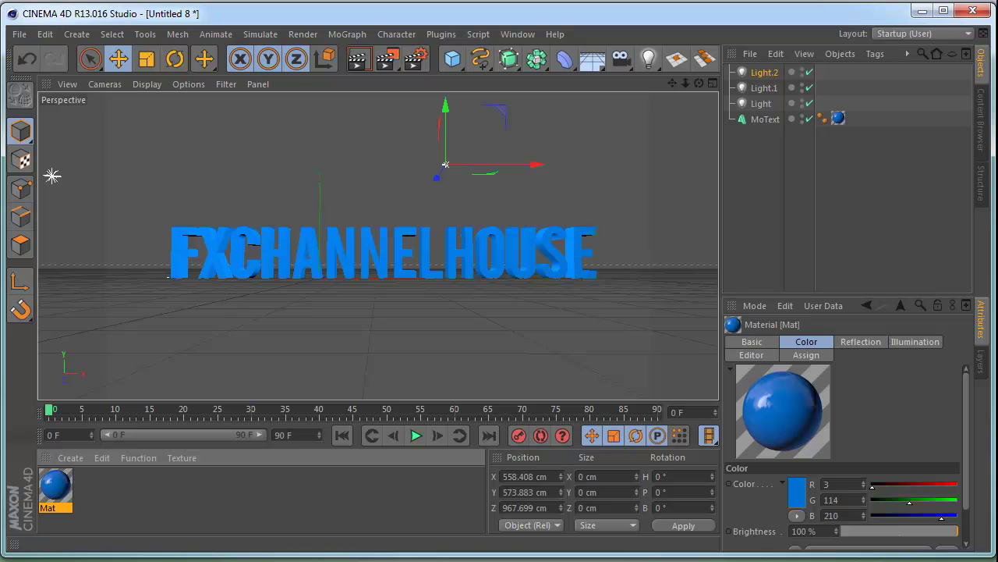
Step: Switch to Windows Explorer and preview the rendered "tutorial transparecy" image in the desktop folder "cinema4d transparency tutorial"
left_click(117, 560)
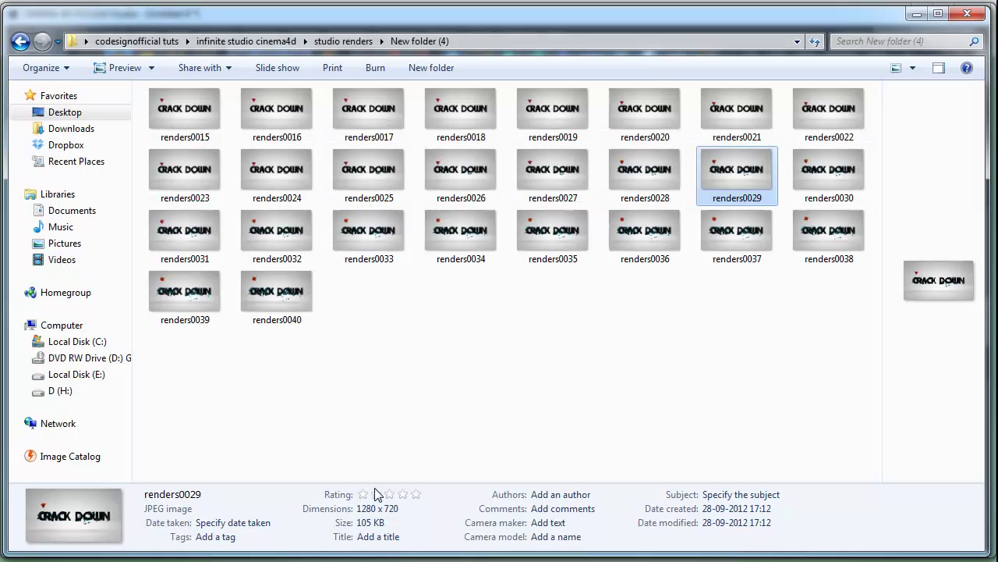
left_click(74, 114)
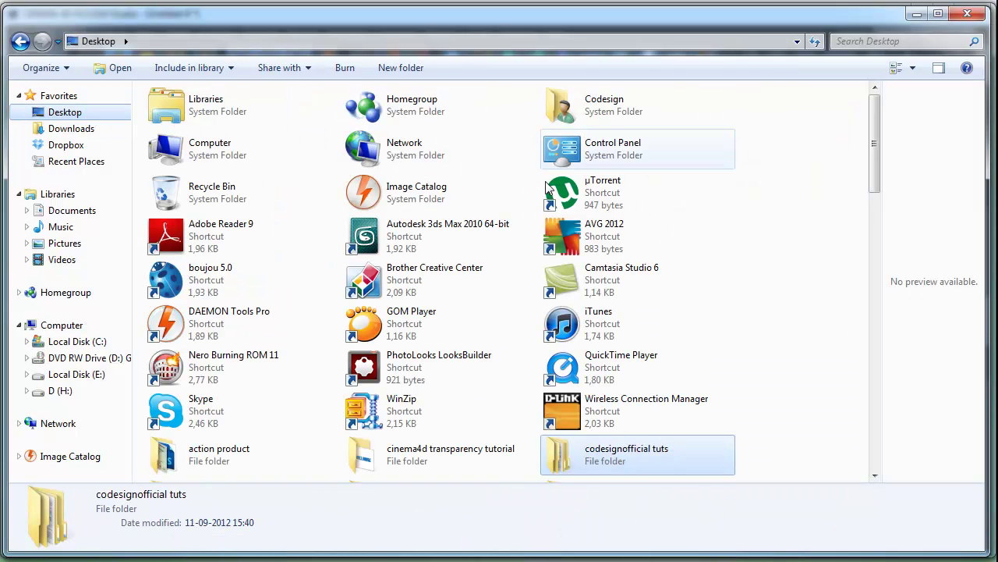
left_click(395, 462)
double_click(396, 462)
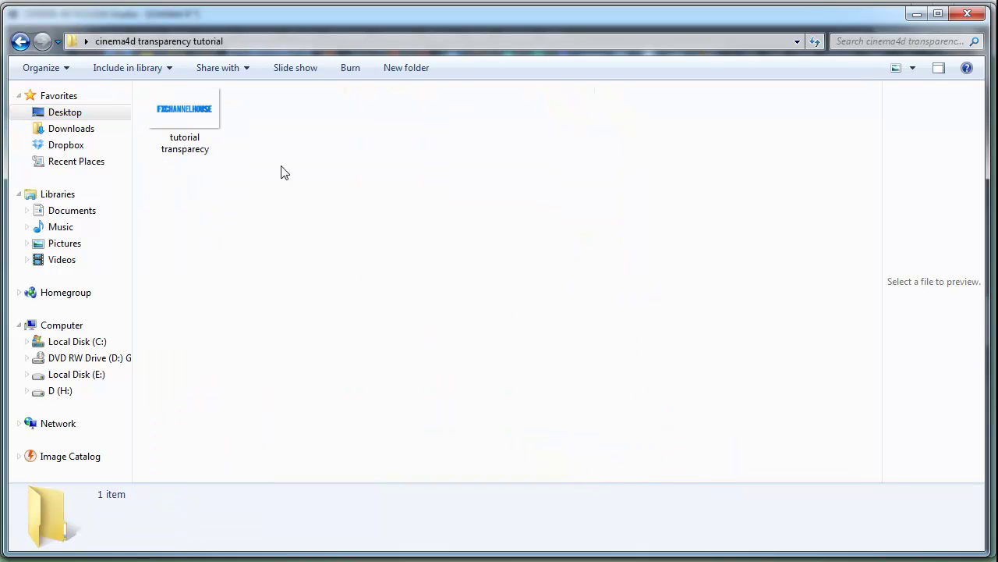
left_click(190, 116)
right_click(196, 118)
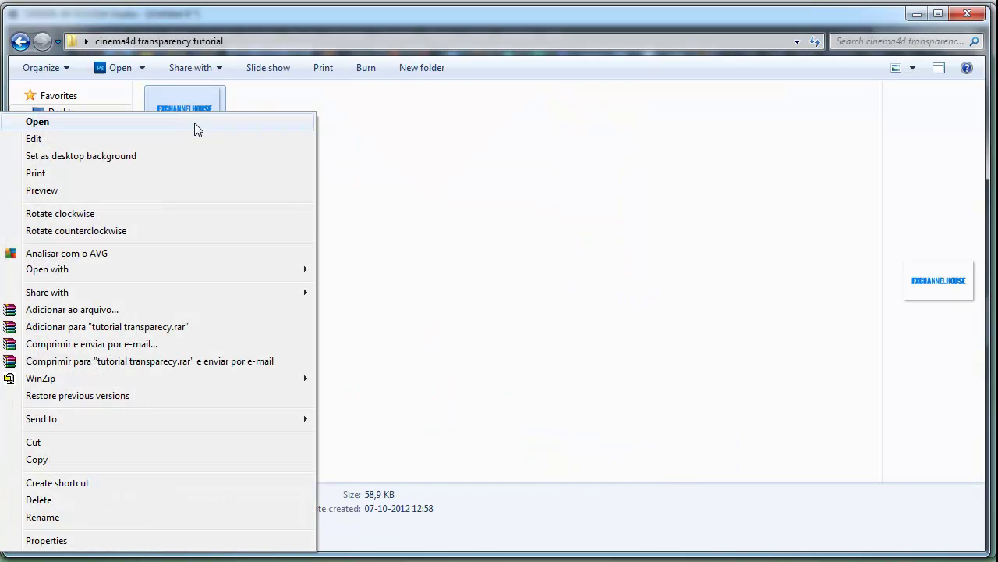
left_click(194, 191)
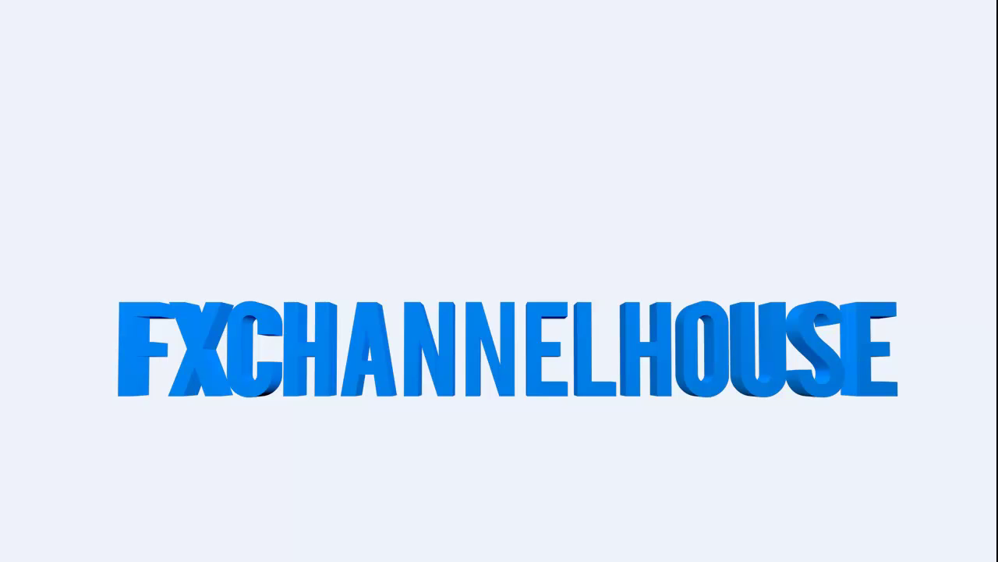
key("Escape")
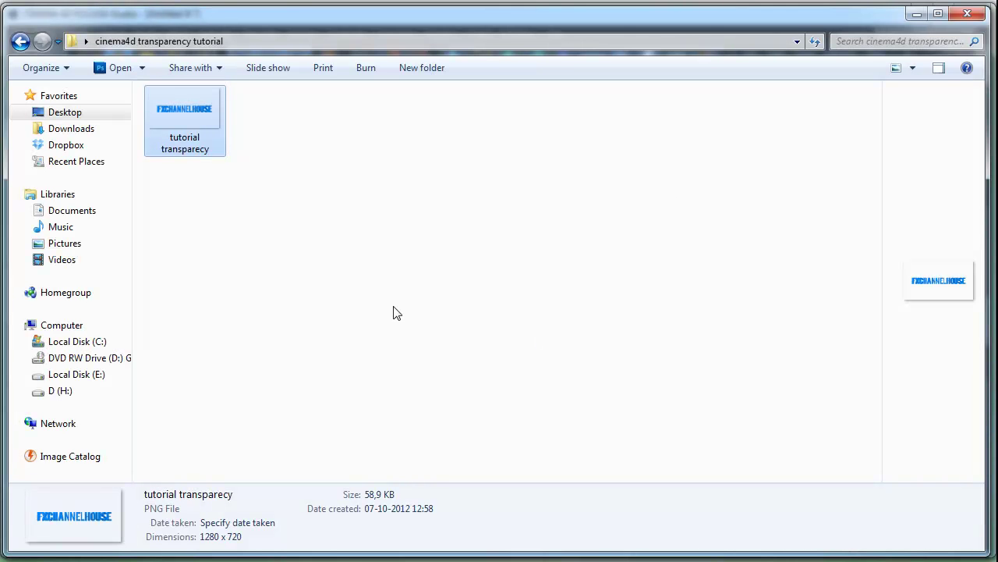